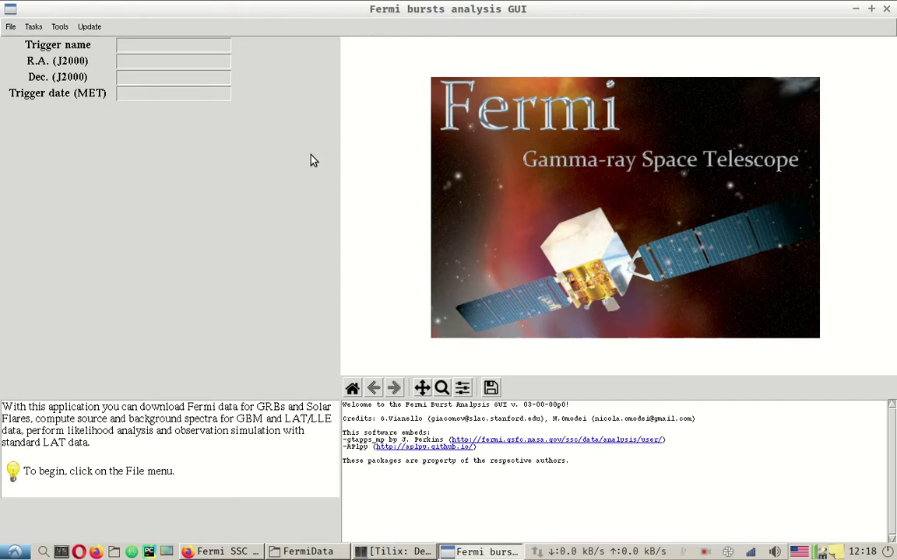
Load the FermiData/bn190114873 folder through Load data from a directory.
{"action": "left_click", "coordinate": [11, 27]}
{"action": "left_click", "coordinate": [28, 40]}
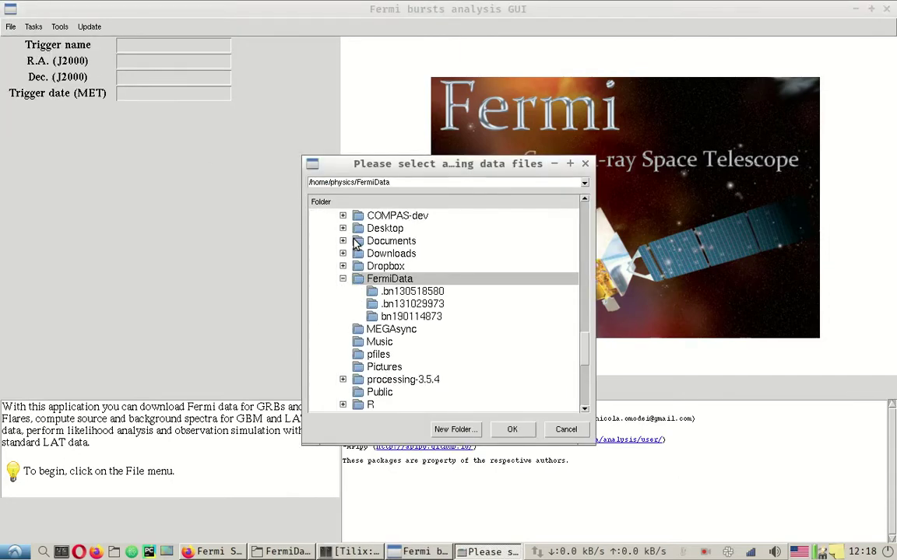
{"action": "left_click", "coordinate": [424, 317]}
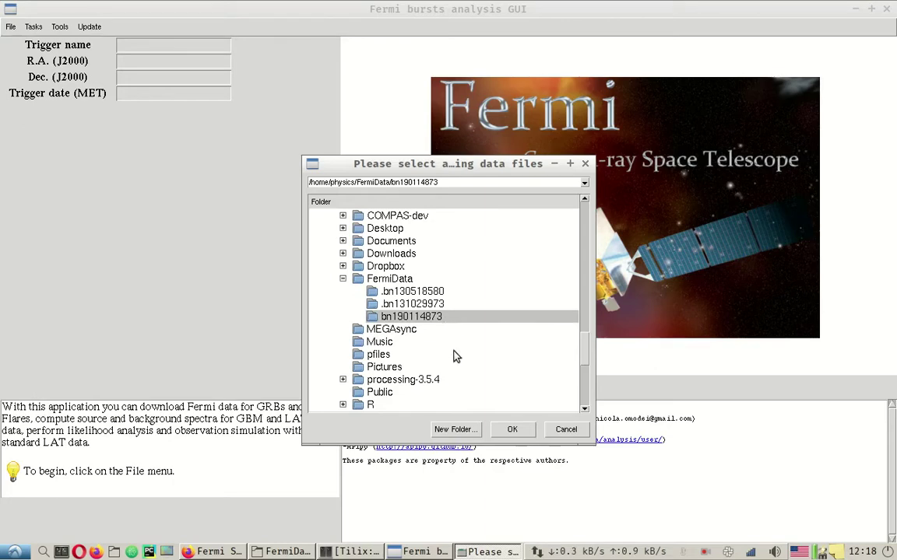
{"action": "left_click", "coordinate": [509, 429]}
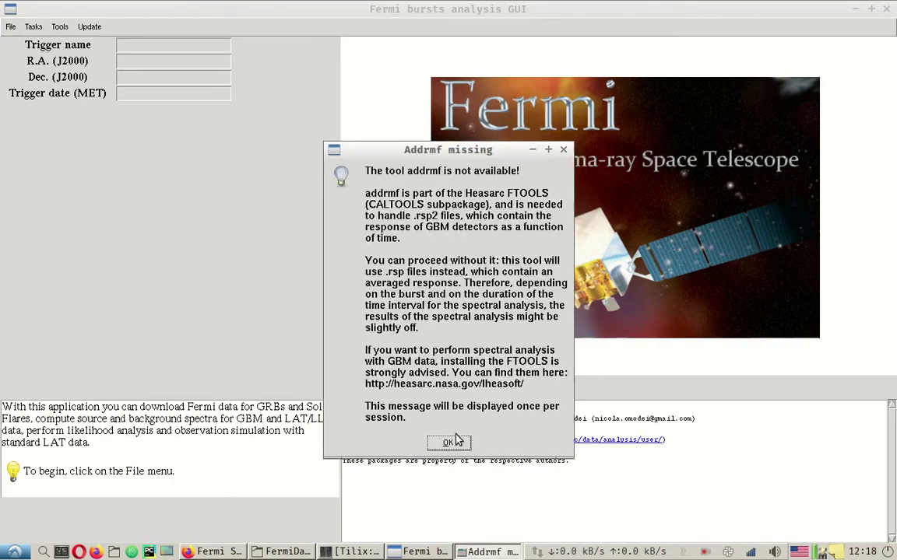
Dismiss the Addrmf notice, uncheck b0, n8, n7, n4 and n3, and load only LAT.
{"action": "left_click", "coordinate": [449, 444]}
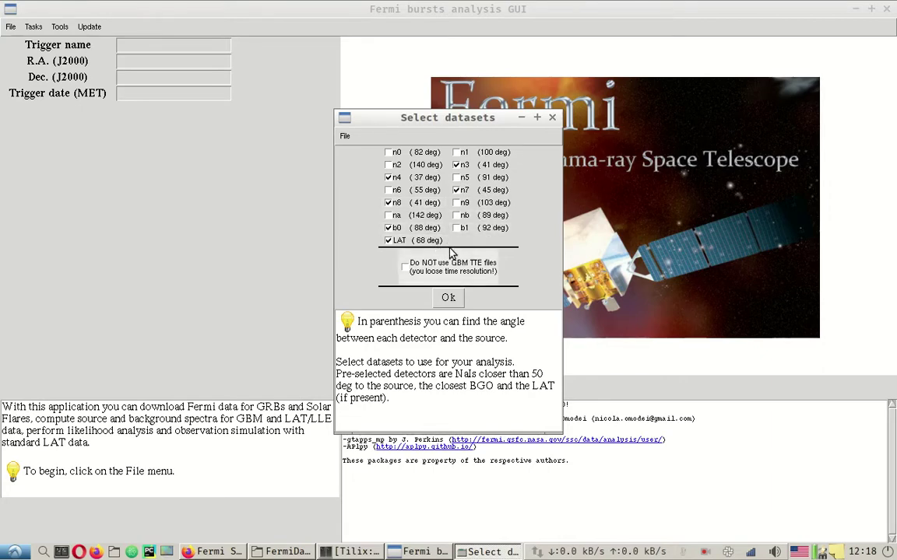
{"action": "left_click", "coordinate": [431, 230]}
{"action": "left_click", "coordinate": [421, 204]}
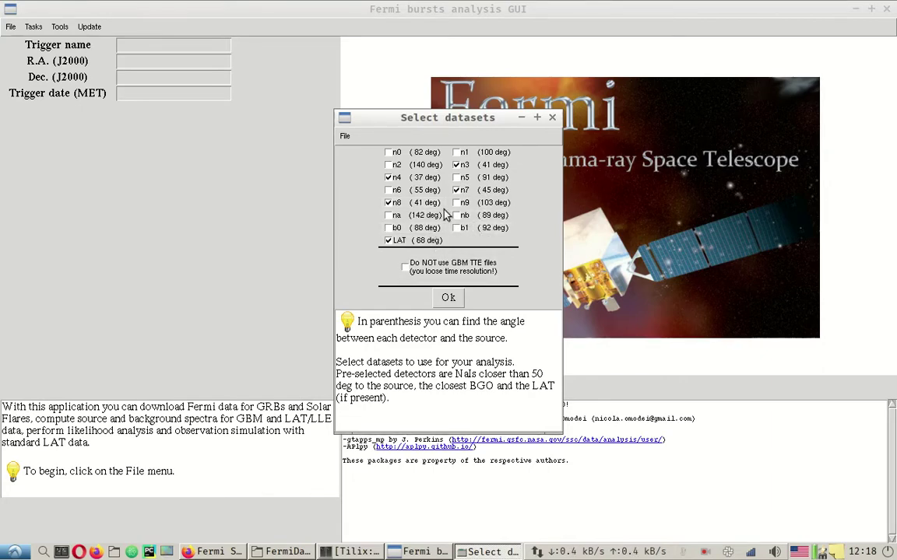
{"action": "left_click", "coordinate": [464, 191]}
{"action": "left_click", "coordinate": [389, 176]}
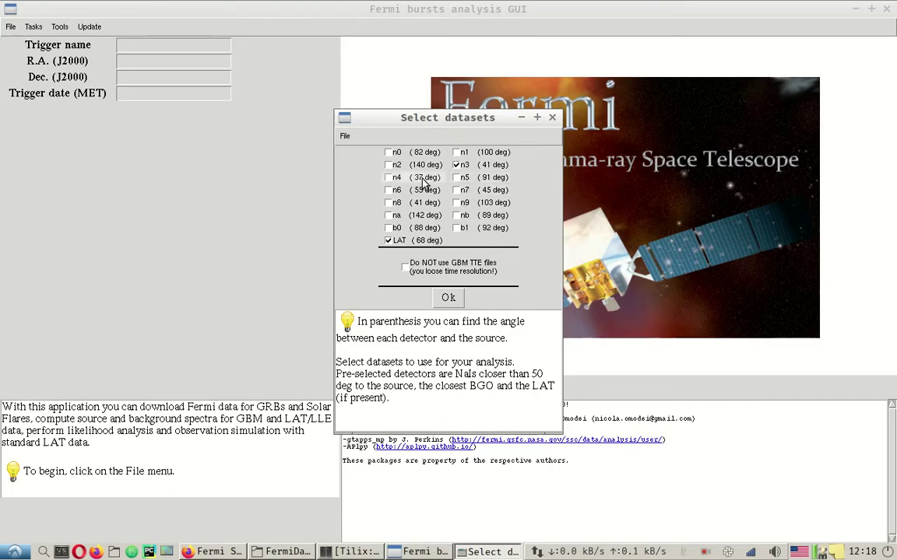
{"action": "left_click", "coordinate": [462, 166]}
{"action": "left_click", "coordinate": [450, 299]}
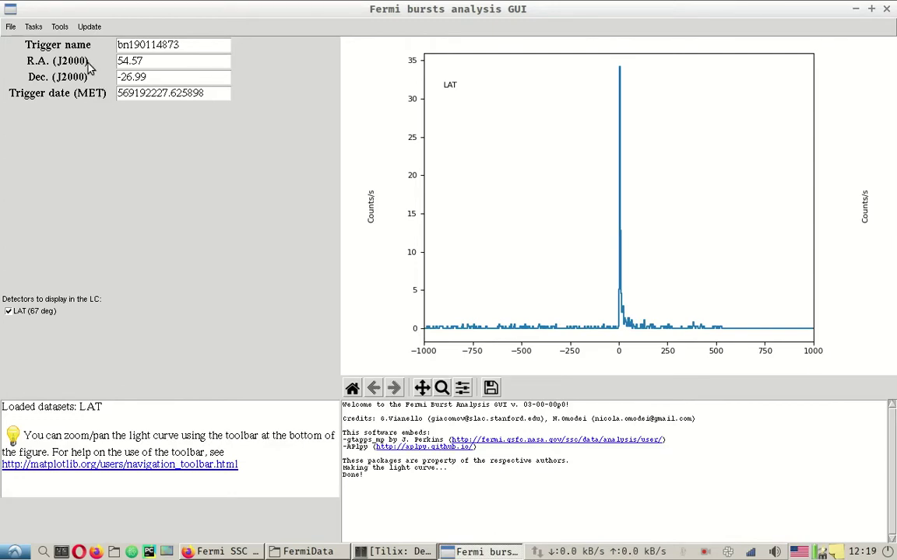
Make the navigation plots and maximize the Figure 1 window.
{"action": "left_click", "coordinate": [60, 26]}
{"action": "left_click", "coordinate": [72, 44]}
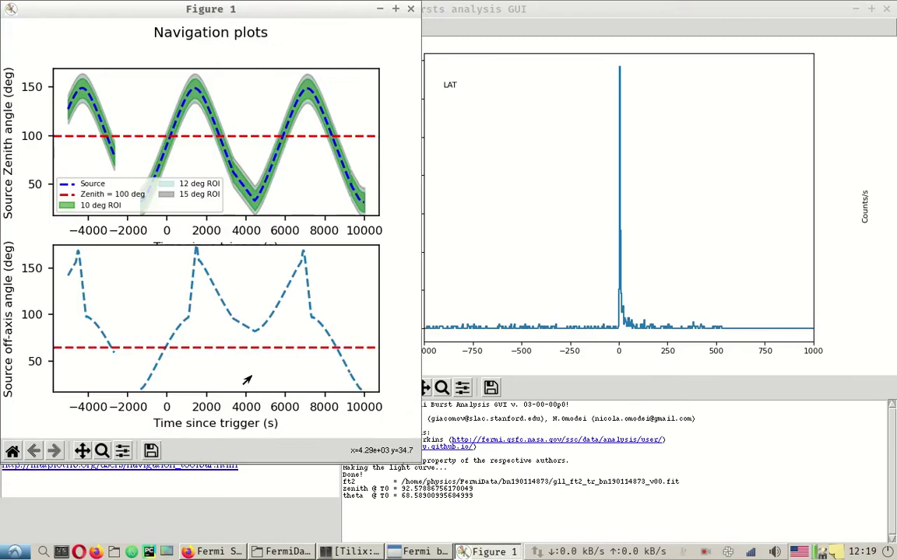
{"action": "left_click", "coordinate": [395, 9]}
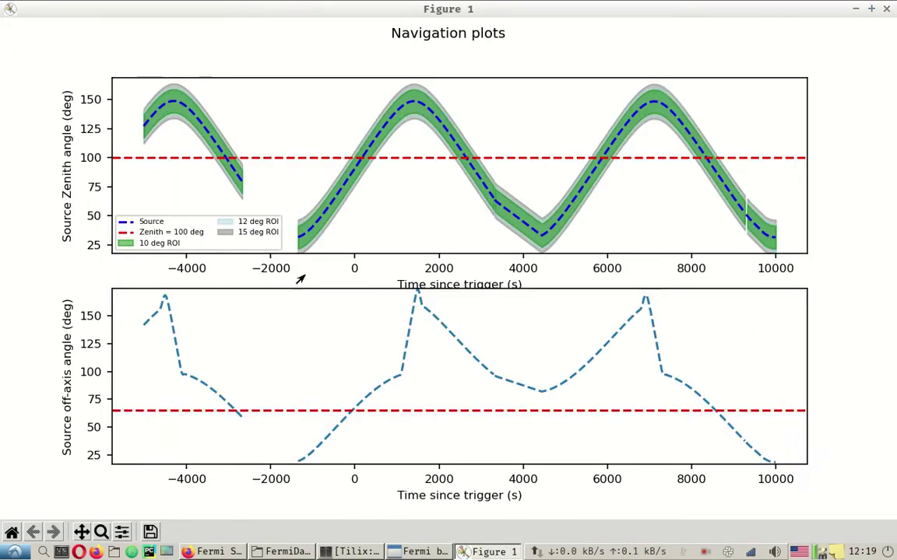
Zoom the plots to roughly −400 to 740 s around the trigger, then return to Firefox.
{"action": "left_click", "coordinate": [101, 533]}
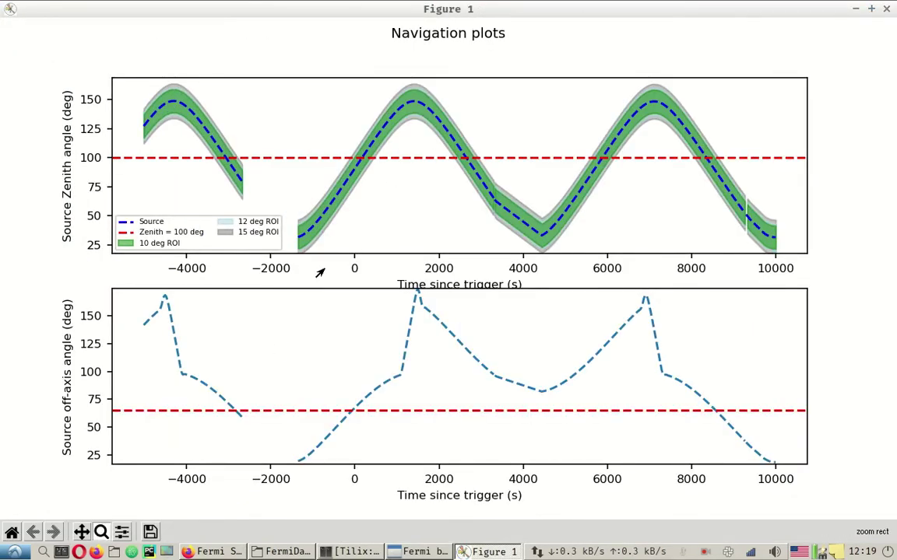
{"action": "left_click_drag", "start_coordinate": [338, 223], "coordinate": [386, 104]}
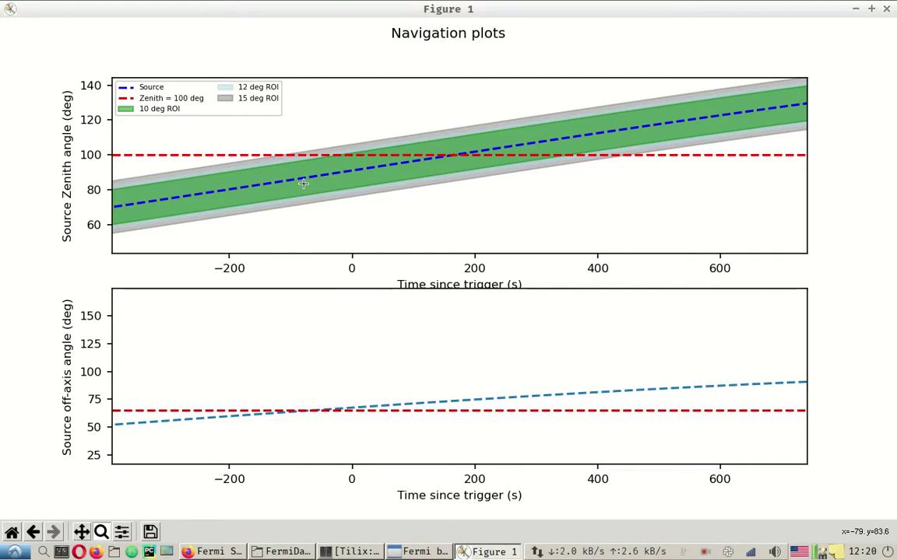
{"action": "key", "text": "o"}
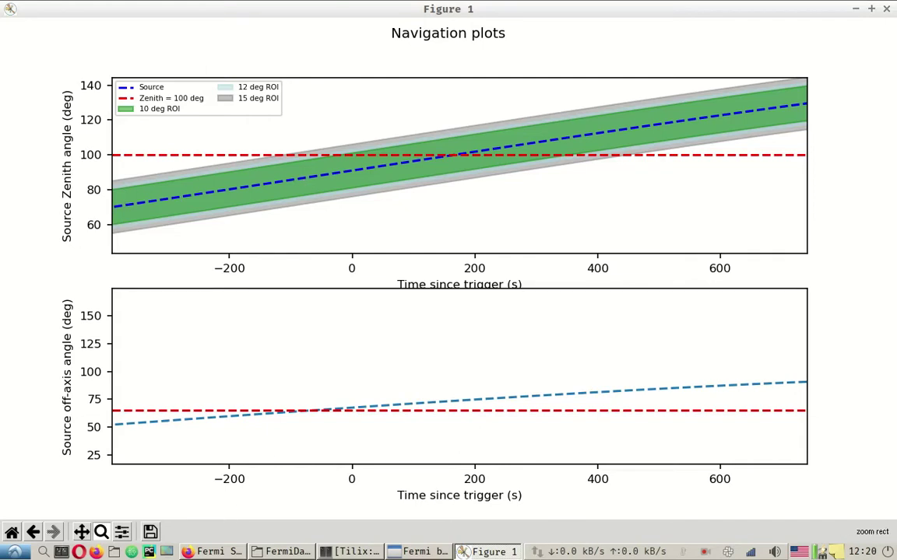
{"action": "key", "text": "alt+Tab"}
On the HEASARC fermigbrst results, select the t90 value 116.354.
{"action": "left_click", "coordinate": [221, 32]}
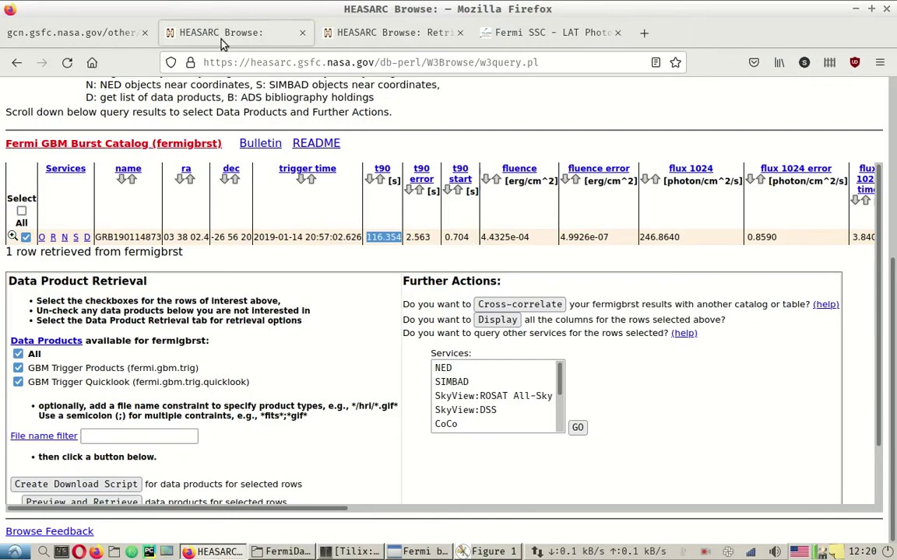
{"action": "left_click", "coordinate": [405, 253]}
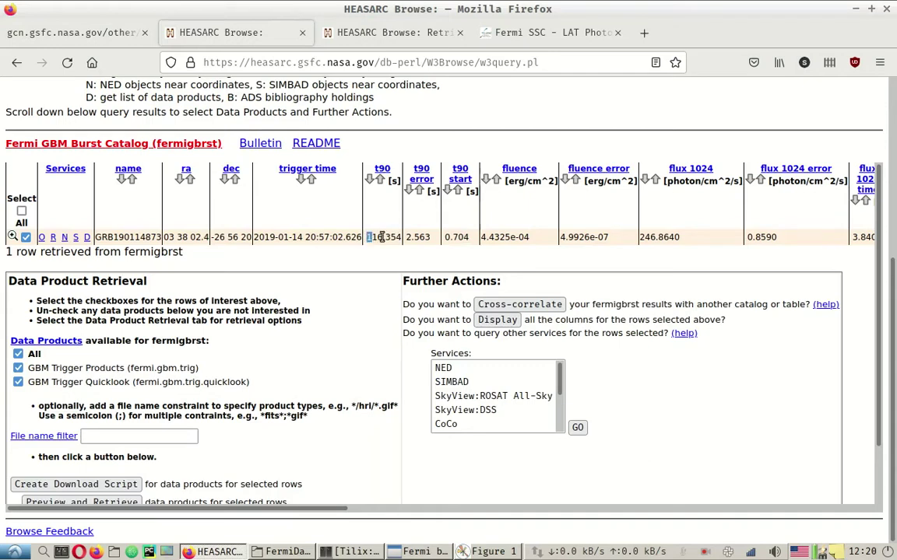
{"action": "left_click_drag", "start_coordinate": [367, 236], "coordinate": [397, 237]}
Launch Calculator from the application finder by searching 'cal'.
{"action": "left_click", "coordinate": [44, 552]}
{"action": "type", "text": "cal"}
{"action": "key", "text": "Return"}
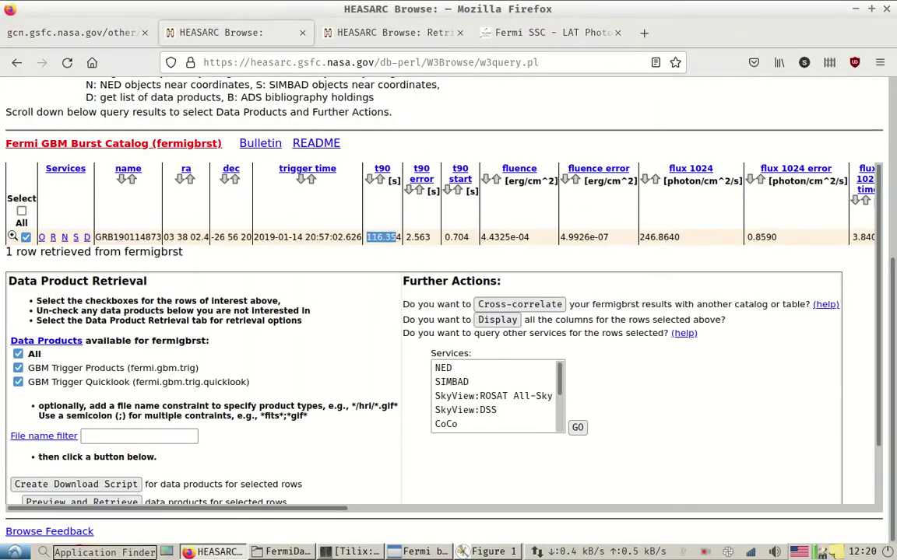
Compute 0.704 + 116.354 = 117.058 in Calculator, then bring back the navigation plots.
{"action": "left_click_drag", "start_coordinate": [422, 214], "coordinate": [626, 288]}
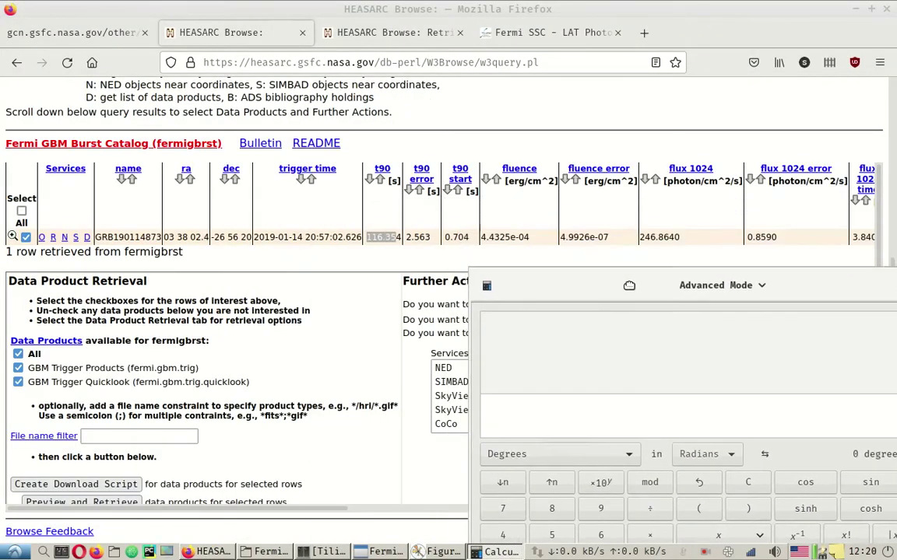
{"action": "type", "text": "0.704 + 116"}
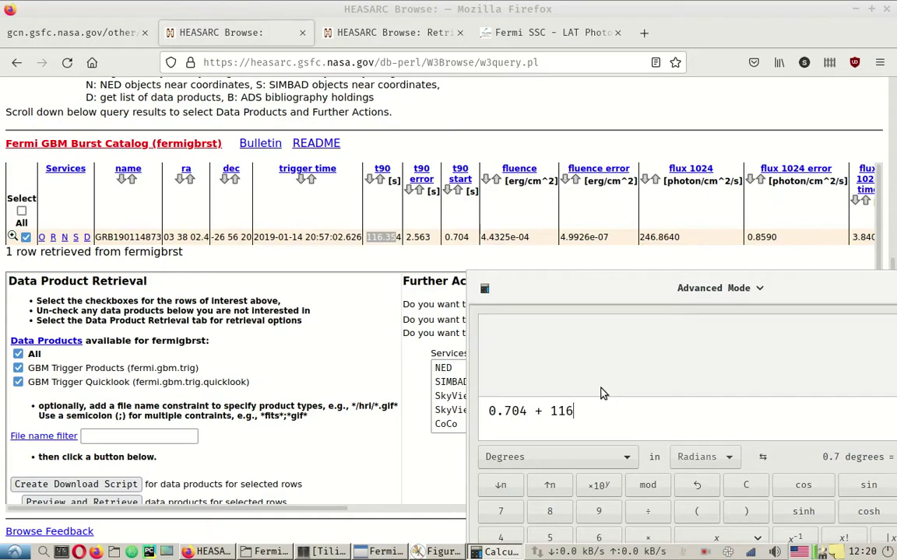
{"action": "type", "text": ".354"}
{"action": "key", "text": "Return"}
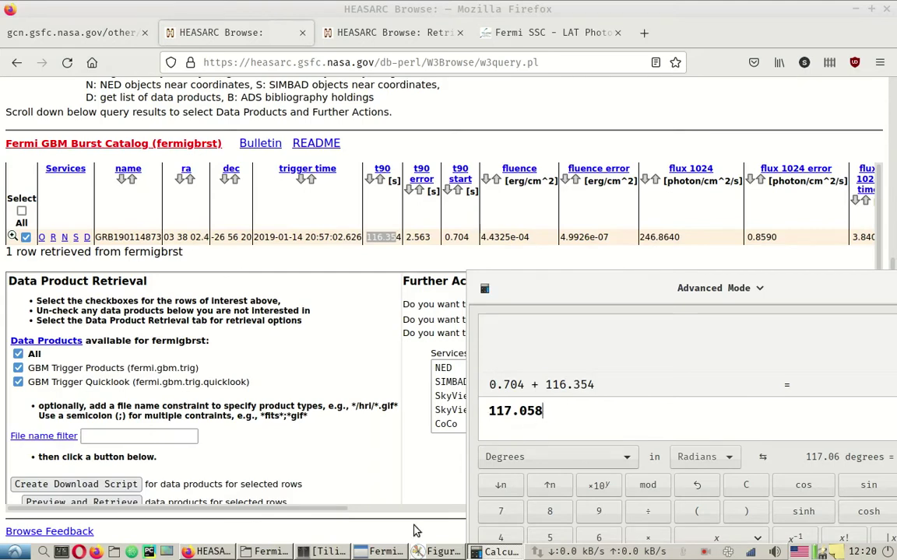
{"action": "left_click", "coordinate": [440, 551]}
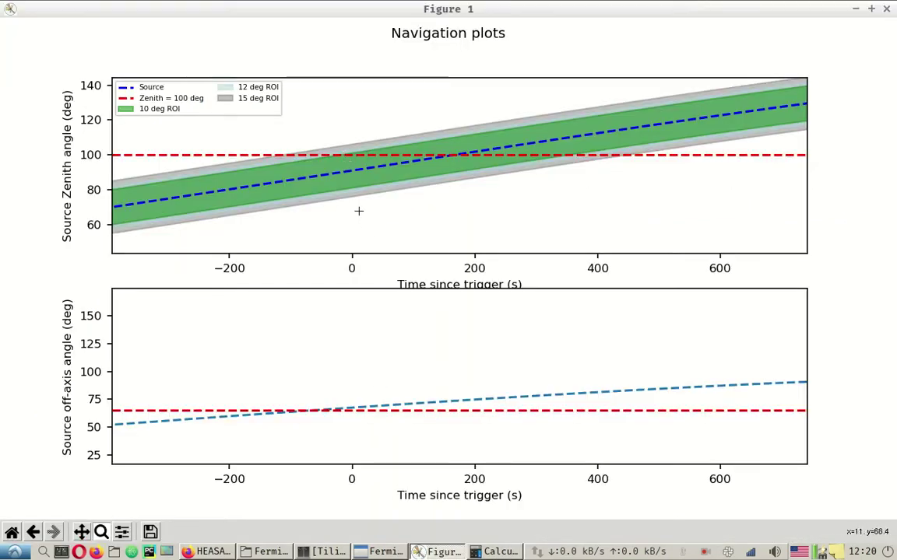
Zoom the zenith plot in two passes to about 0–113 s after trigger.
{"action": "left_click_drag", "start_coordinate": [347, 199], "coordinate": [468, 84]}
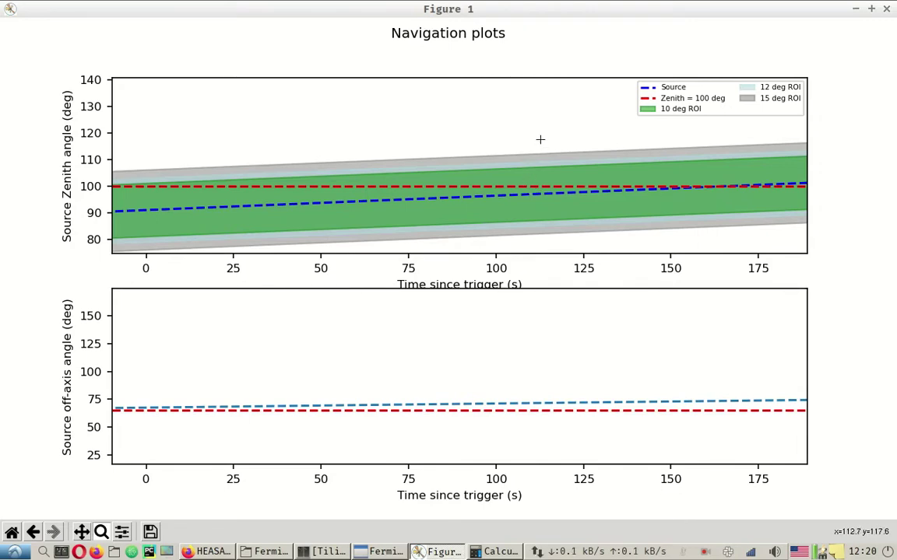
{"action": "left_click_drag", "start_coordinate": [540, 139], "coordinate": [134, 342]}
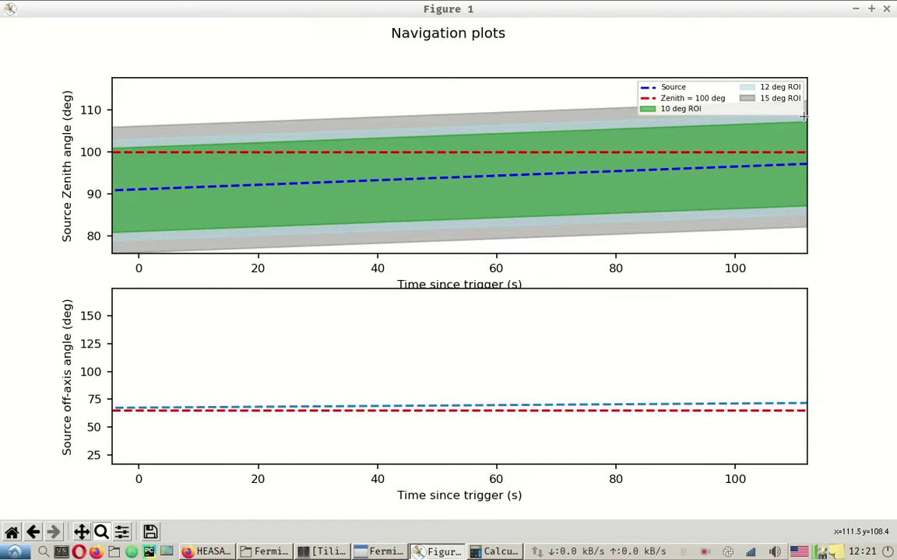
Close the navigation plots window and the Calculator.
{"action": "key", "text": "q"}
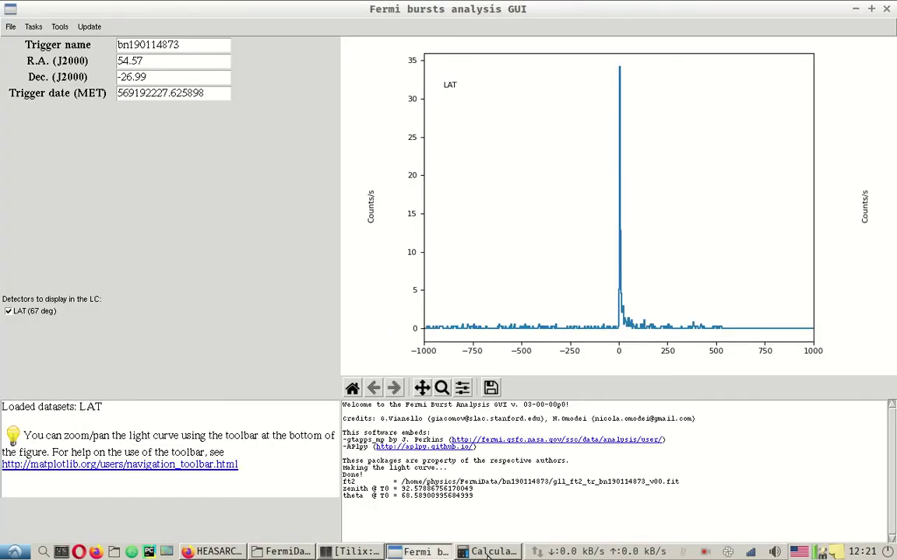
{"action": "left_click", "coordinate": [487, 556]}
{"action": "key", "text": "ctrl+q"}
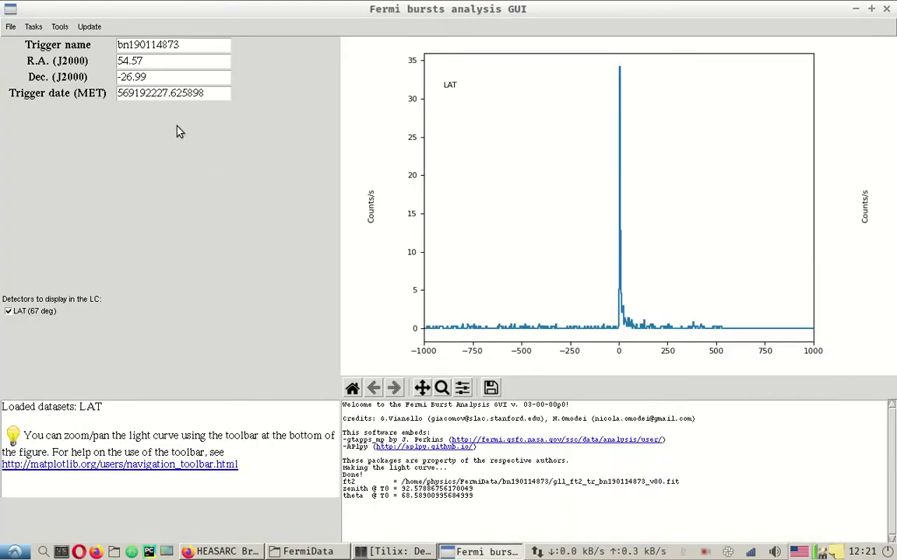
Start Make LAT analysis and set region radius 10 and zmax 105.
{"action": "left_click", "coordinate": [34, 26]}
{"action": "left_click", "coordinate": [78, 74]}
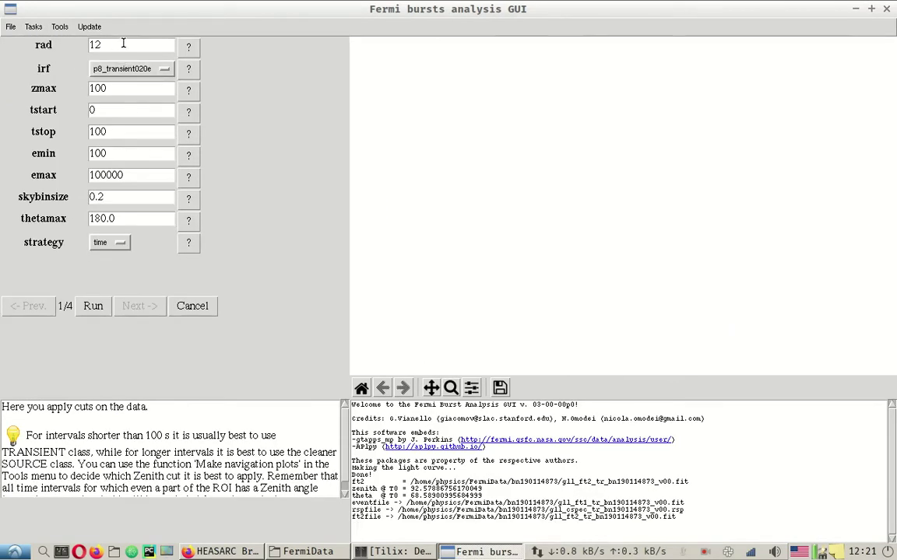
{"action": "left_click", "coordinate": [94, 45]}
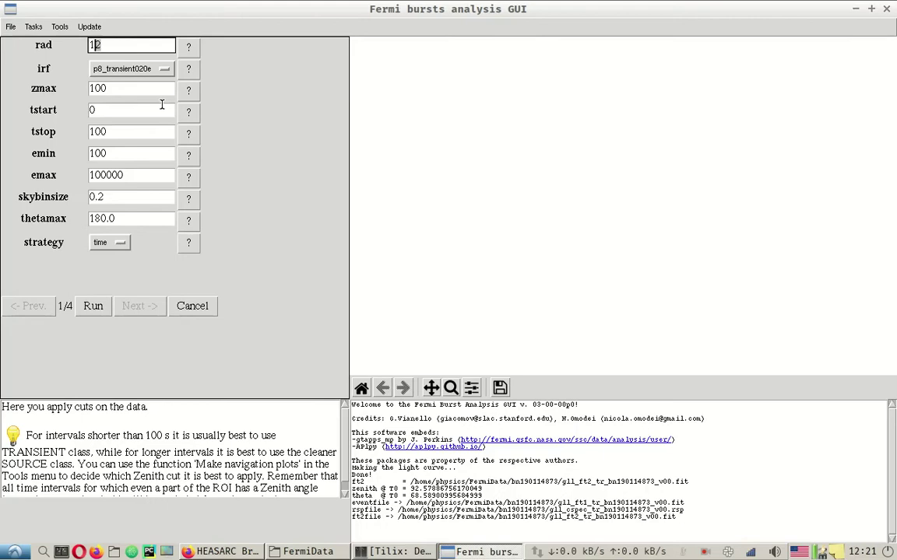
{"action": "key", "text": "Delete"}
{"action": "type", "text": "0"}
{"action": "left_click", "coordinate": [138, 90]}
{"action": "key", "text": "BackSpace"}
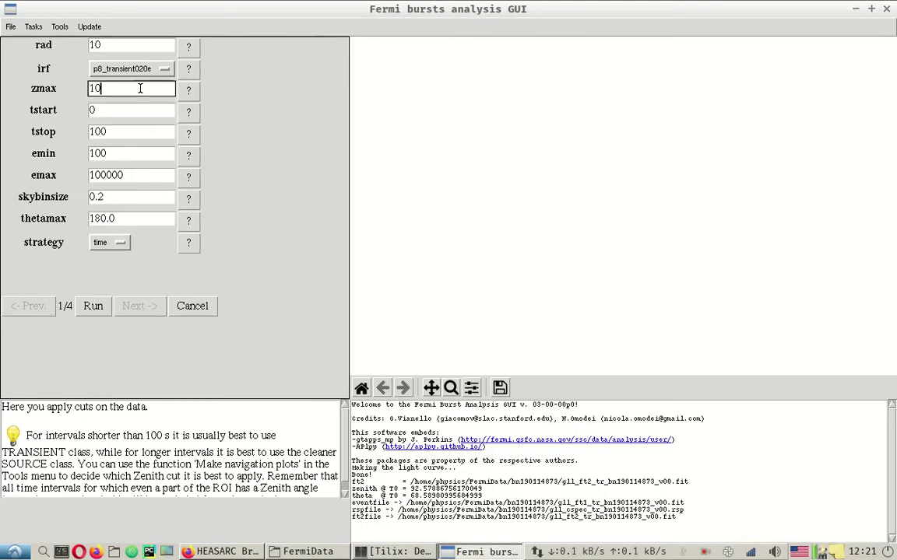
{"action": "type", "text": "5"}
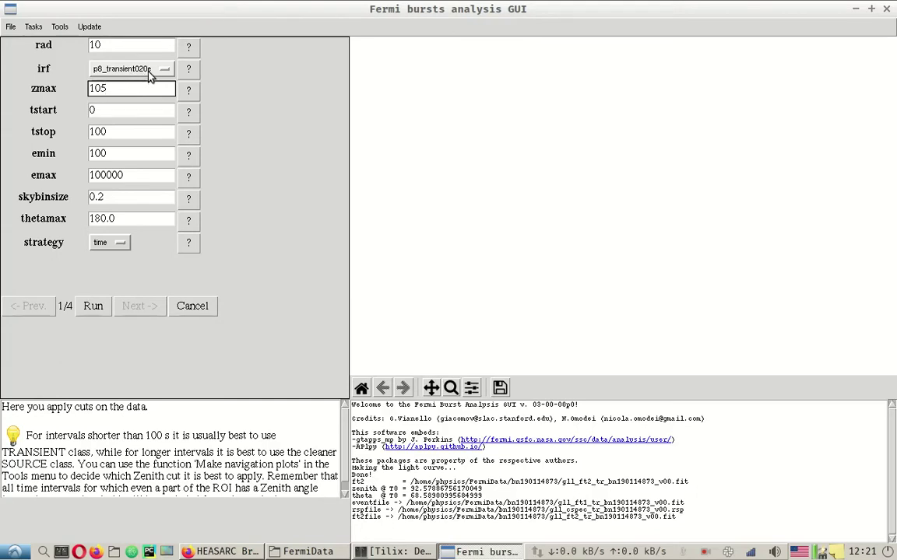
Set tstart 0.704 and tstop 117.058, then run the data cuts.
{"action": "left_click", "coordinate": [133, 111]}
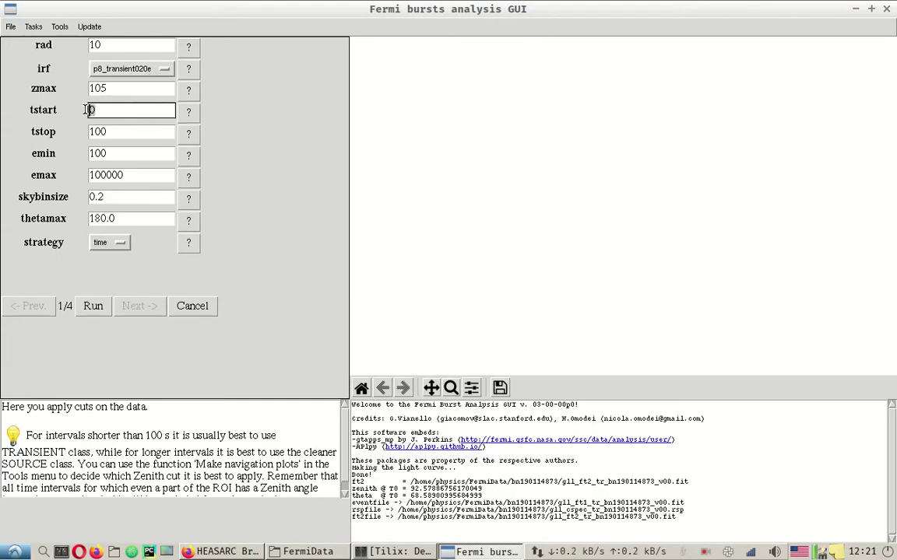
{"action": "type", "text": "704"}
{"action": "left_click", "coordinate": [128, 130]}
{"action": "left_click_drag", "start_coordinate": [128, 131], "coordinate": [56, 135]}
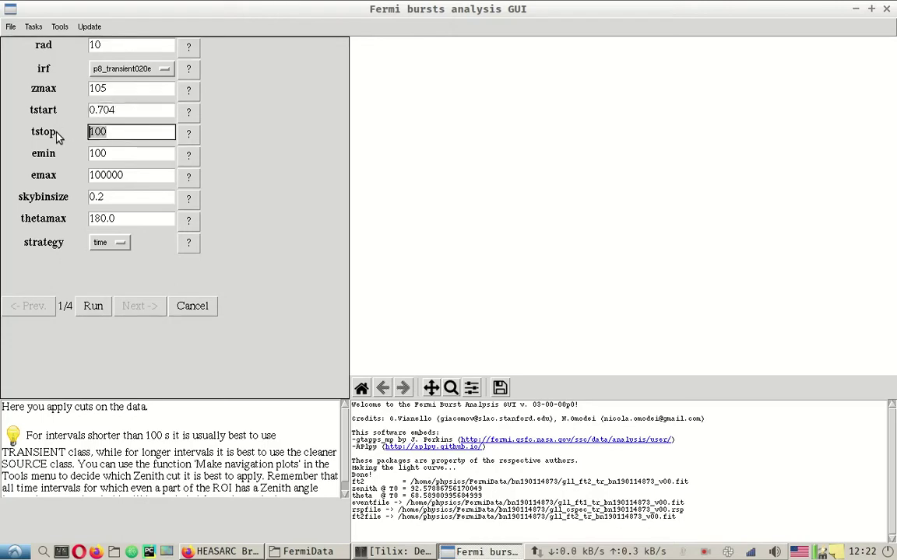
{"action": "type", "text": "117."}
{"action": "type", "text": "117.058"}
{"action": "key", "text": "Left"}
{"action": "key", "text": "Left"}
{"action": "key", "text": "Left"}
{"action": "key", "text": "BackSpace"}
{"action": "key", "text": "BackSpace"}
{"action": "key", "text": "BackSpace"}
{"action": "key", "text": "BackSpace"}
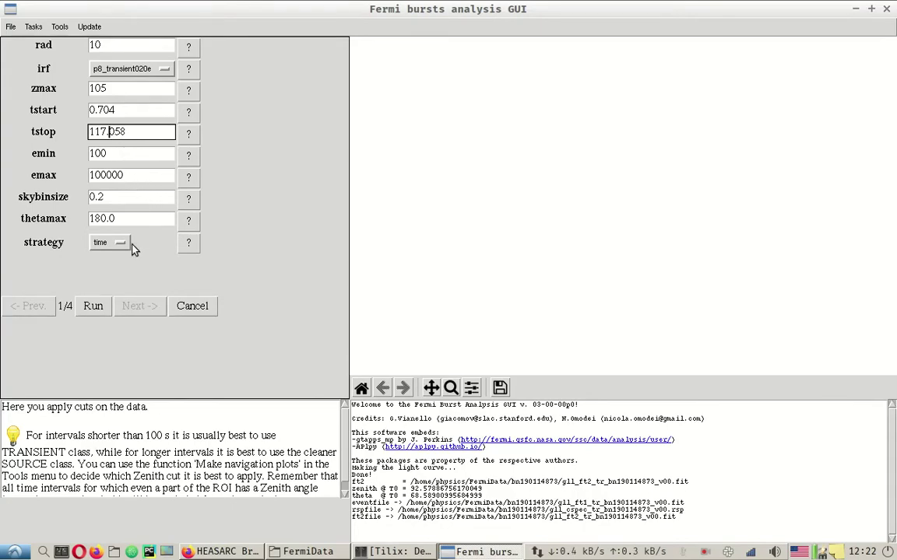
{"action": "left_click", "coordinate": [106, 306]}
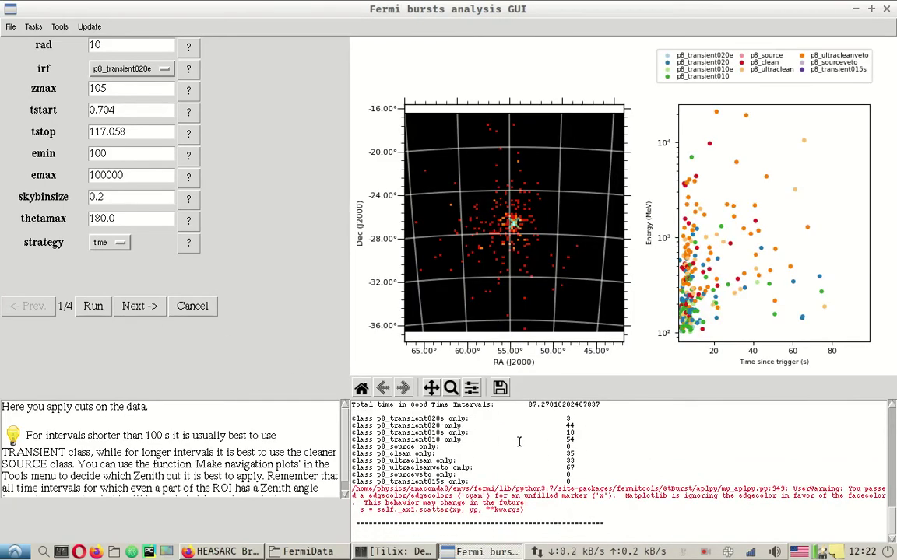
Accept the data cuts and advance the wizard to step 2/4.
{"action": "scroll", "coordinate": [892, 408], "scroll_direction": "up", "scroll_amount": 3}
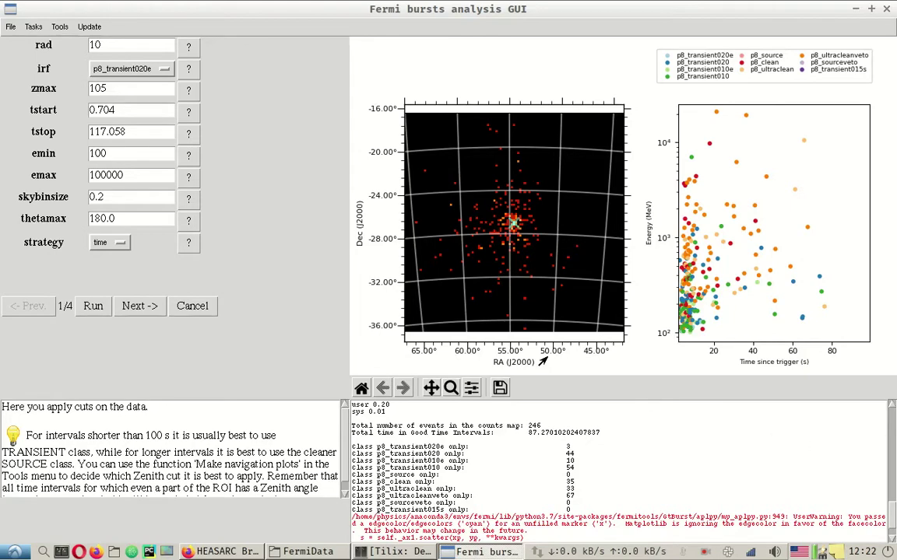
{"action": "left_click", "coordinate": [140, 307]}
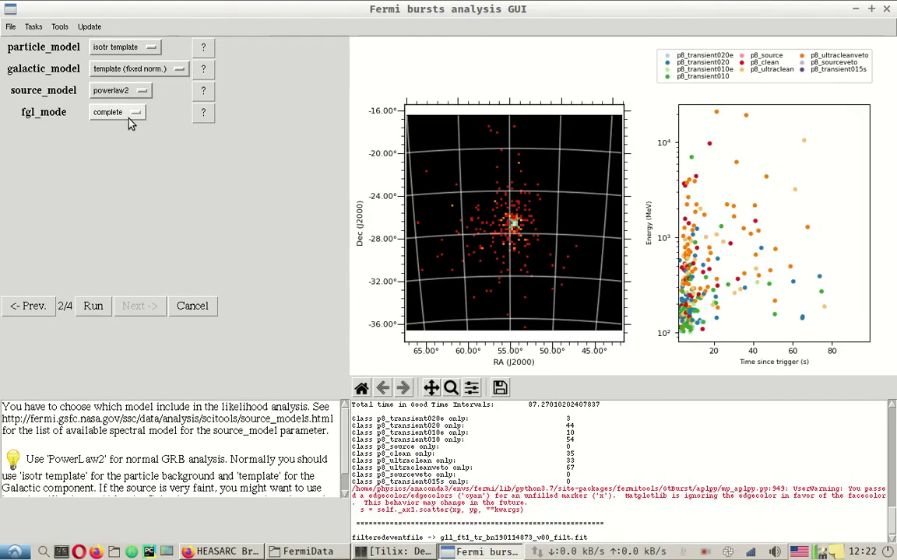
Set fgl_mode to fast and run the likelihood model setup.
{"action": "left_click", "coordinate": [136, 117]}
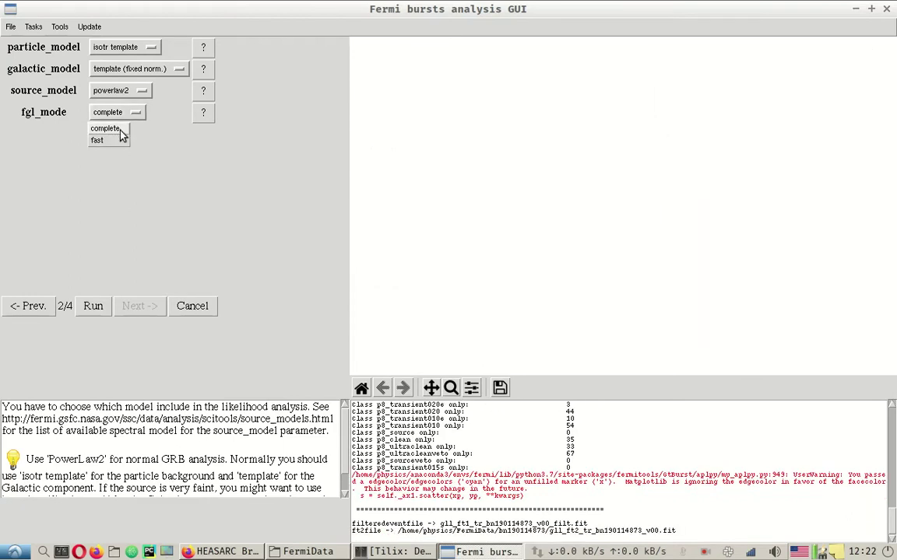
{"action": "left_click", "coordinate": [115, 141]}
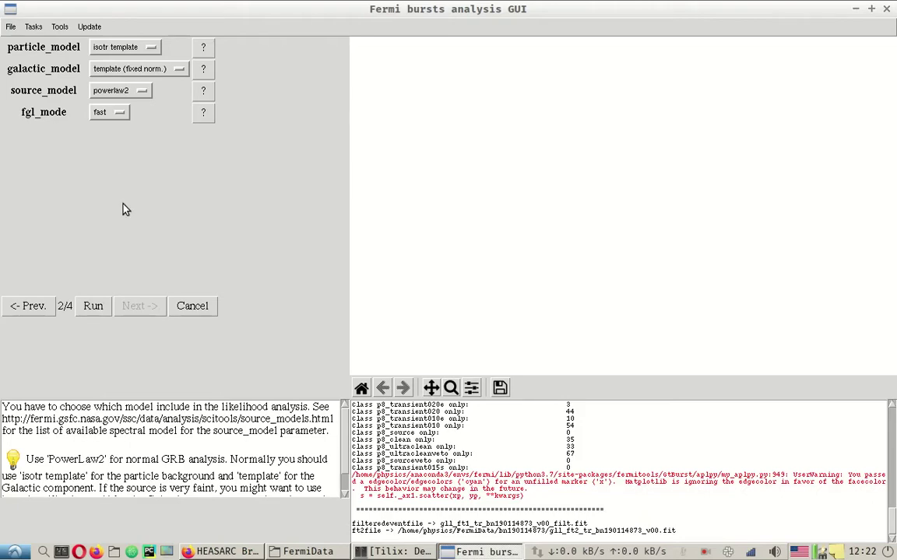
{"action": "left_click", "coordinate": [94, 307]}
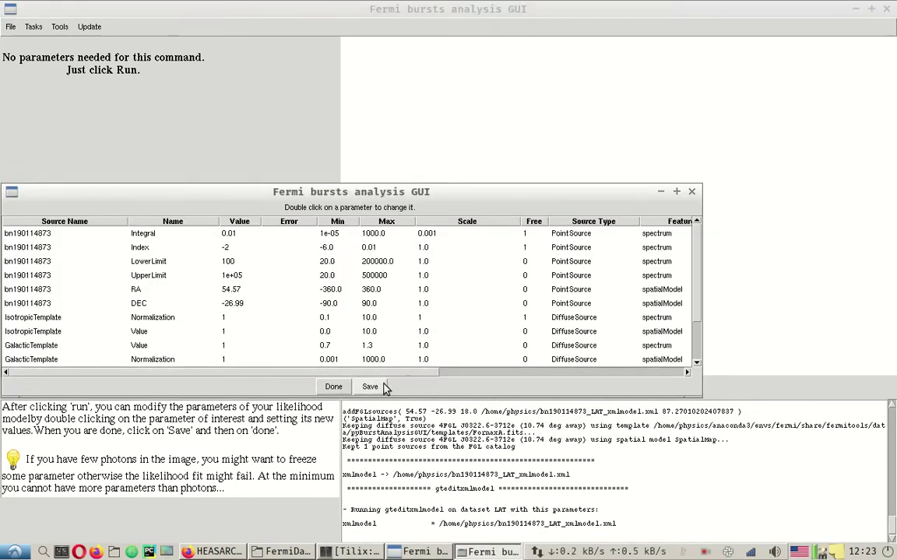
Save the model, cancel the wizard, close the Fermi bursts window, and bring up the terminal.
{"action": "left_click", "coordinate": [370, 387]}
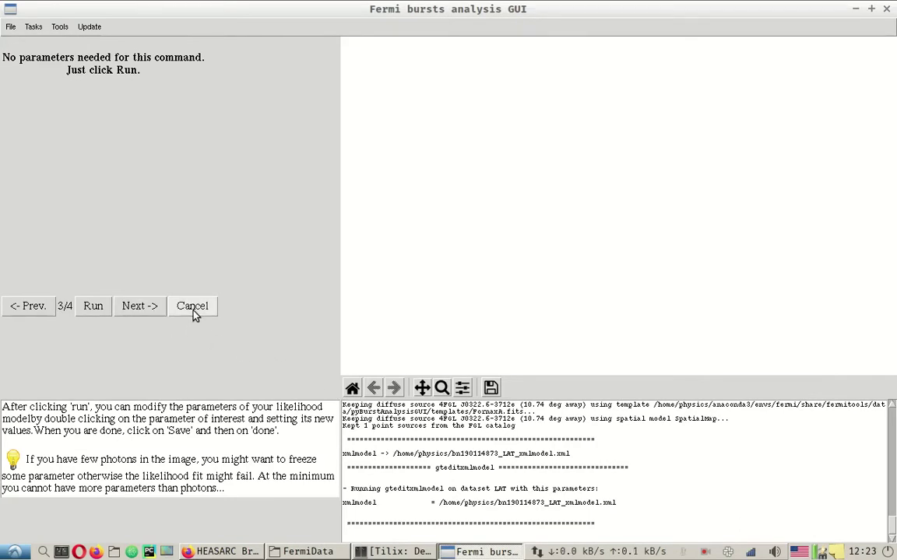
{"action": "left_click", "coordinate": [194, 314]}
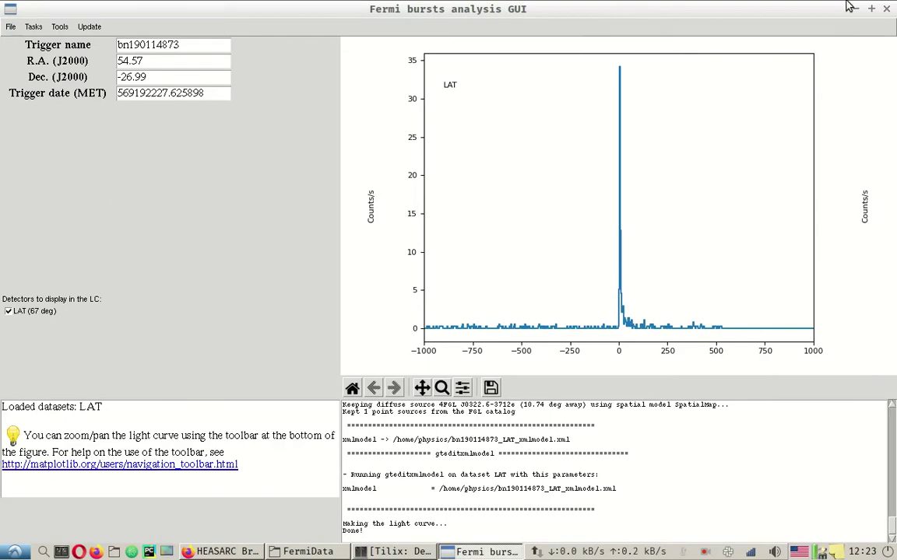
{"action": "left_click", "coordinate": [889, 12]}
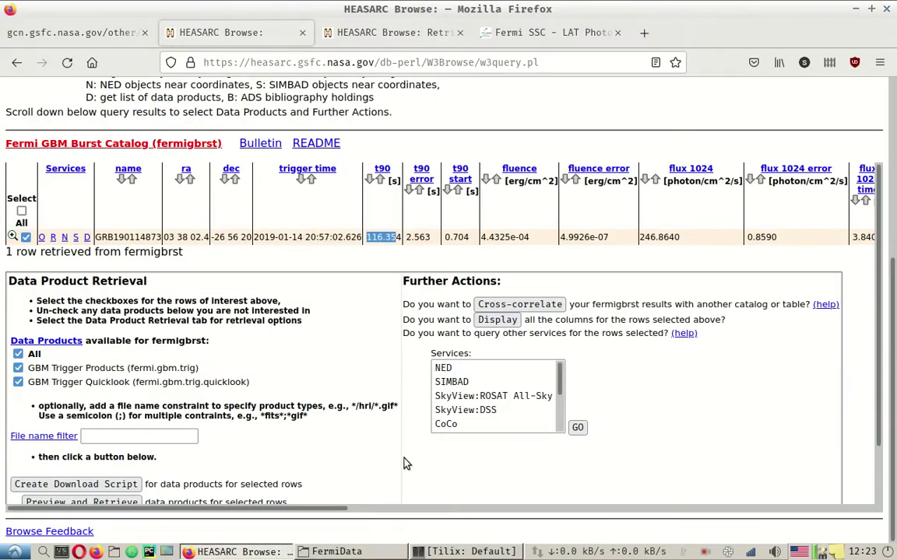
{"action": "left_click", "coordinate": [483, 551]}
Cut bn190114873_LAT_xmlmodel.xml and gll_iem_v07_cut.fits from the home folder.
{"action": "key", "text": "ctrl+d"}
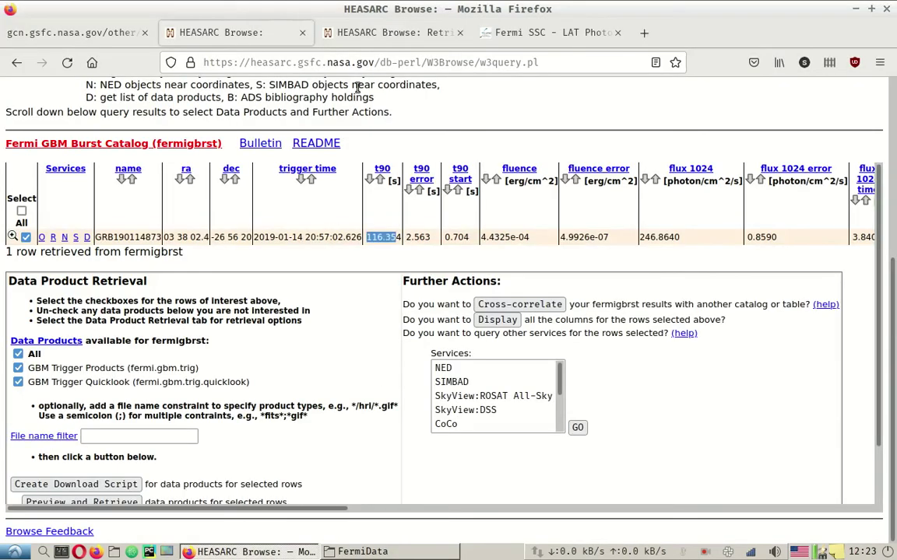
{"action": "left_click", "coordinate": [362, 551]}
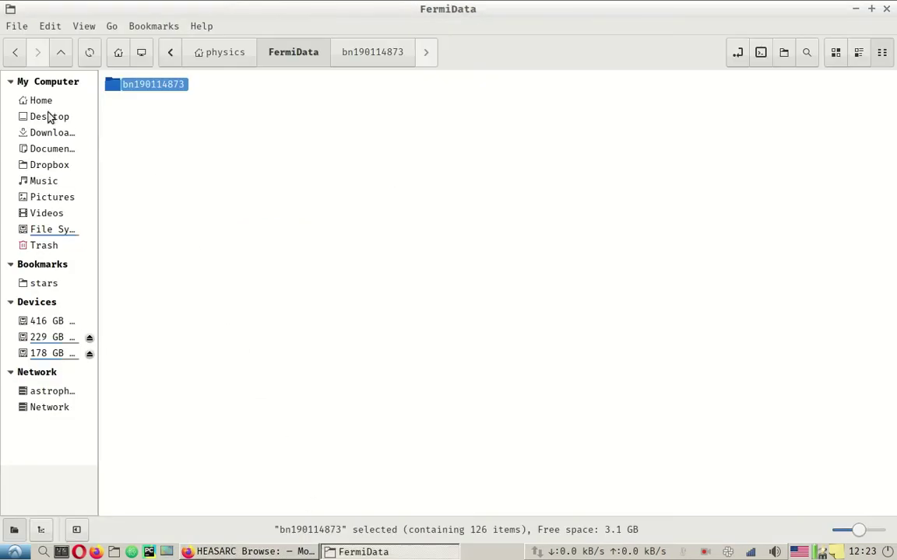
{"action": "key", "text": "alt+Up"}
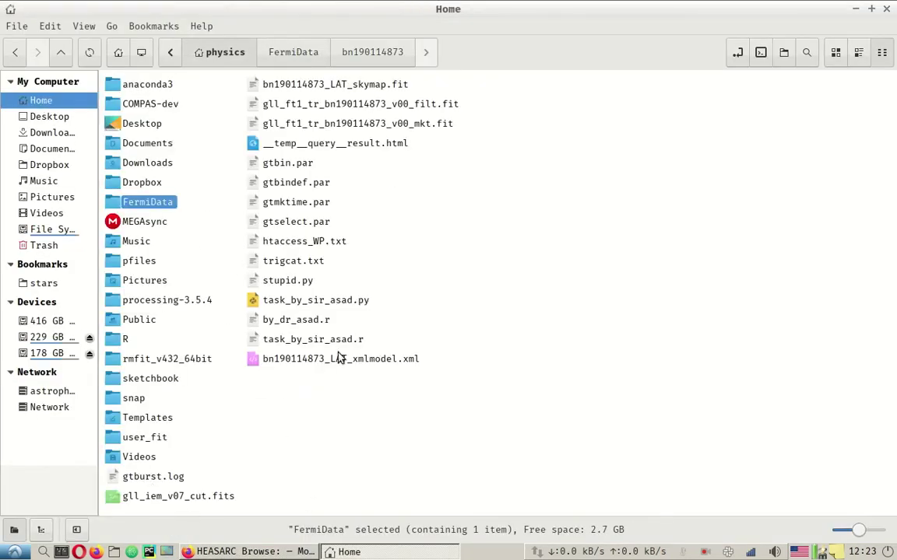
{"action": "left_click", "coordinate": [310, 362]}
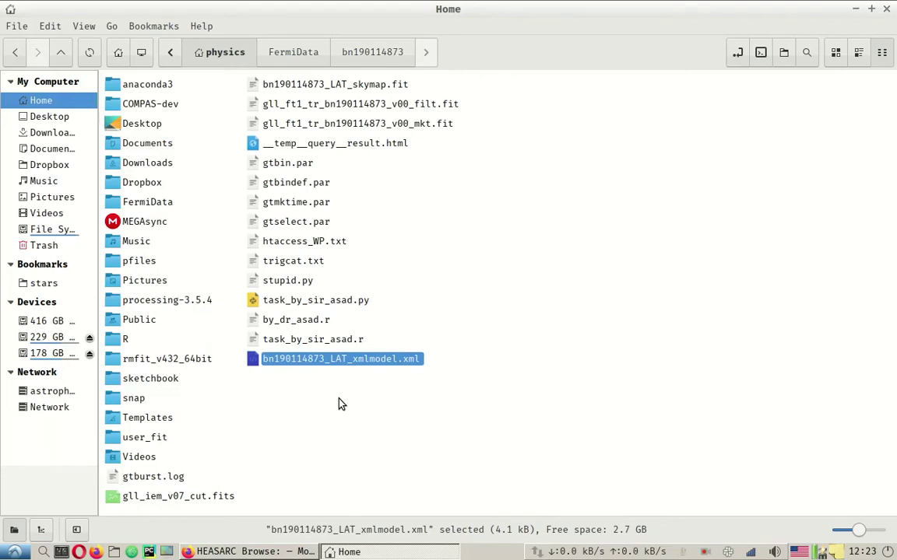
{"action": "left_click", "coordinate": [175, 498], "text": "ctrl"}
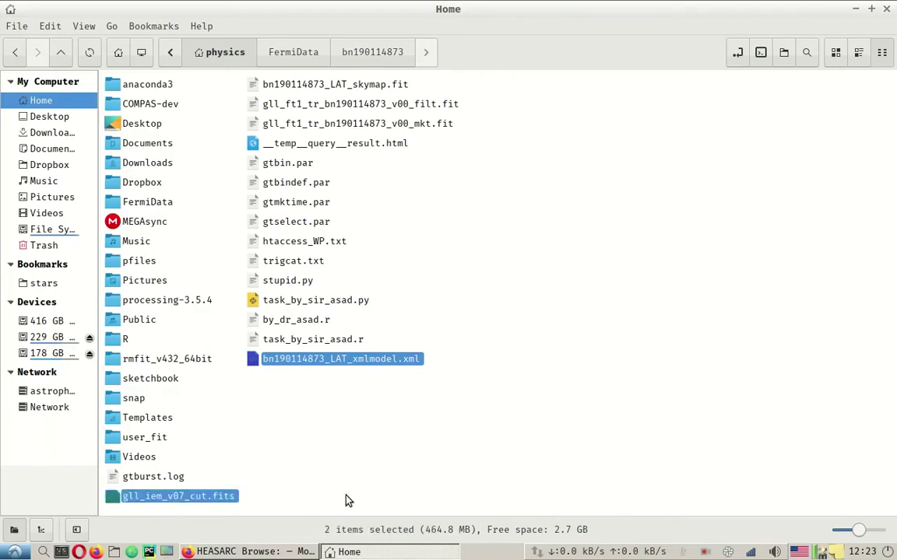
{"action": "key", "text": "ctrl+x"}
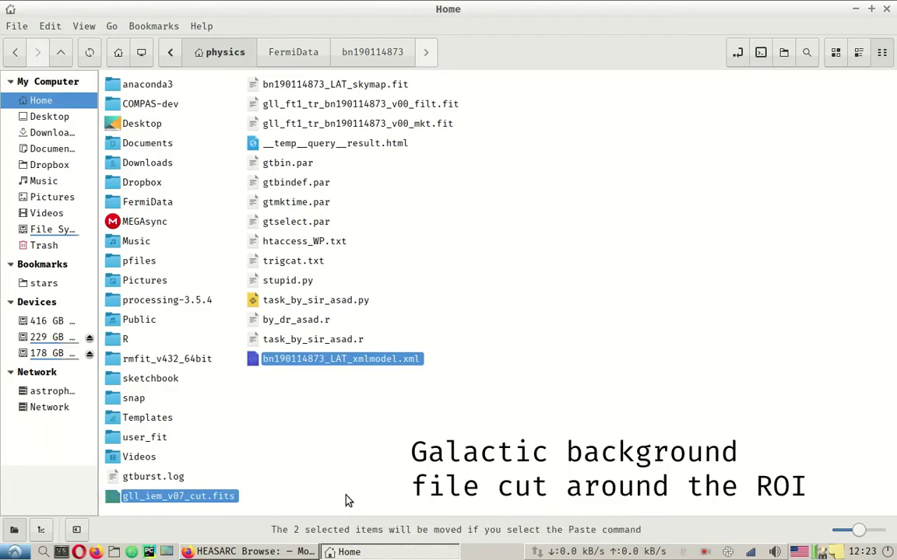
Paste both files into Desktop/bn190114873/lat, then go back up the folders.
{"action": "double_click", "coordinate": [144, 124]}
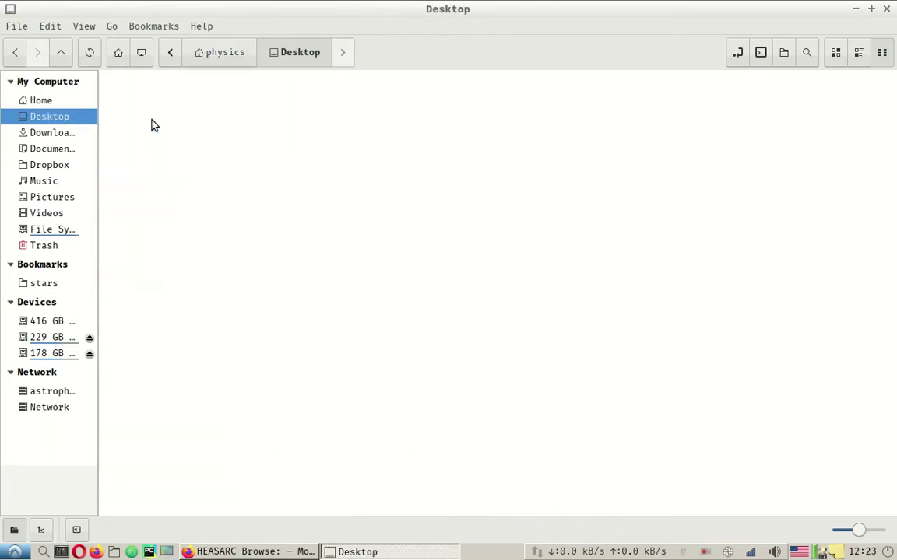
{"action": "double_click", "coordinate": [143, 89]}
{"action": "double_click", "coordinate": [120, 87]}
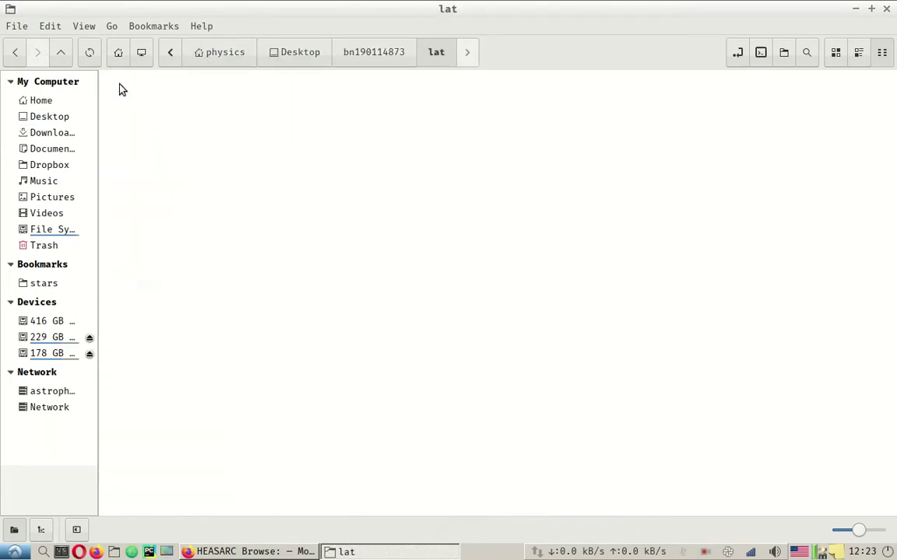
{"action": "key", "text": "ctrl+v"}
{"action": "left_click", "coordinate": [197, 226]}
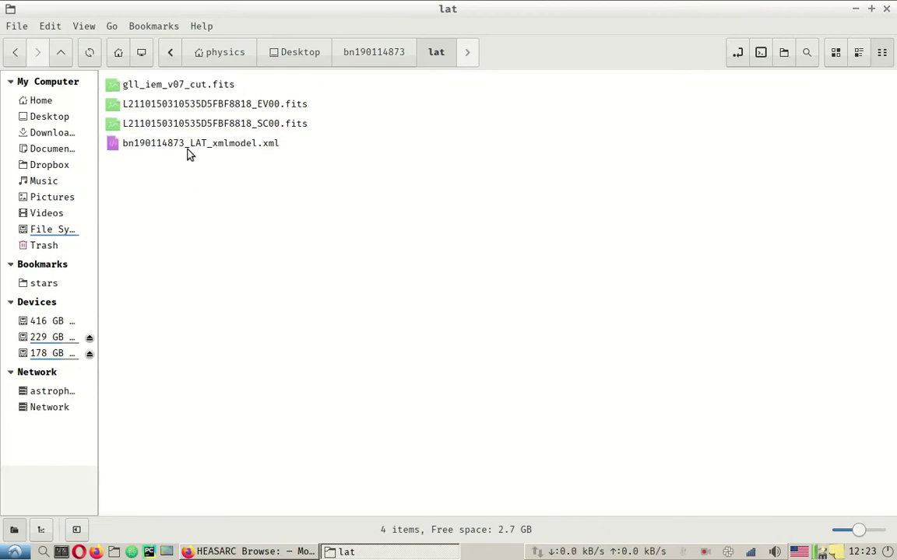
{"action": "key", "text": "alt+Up"}
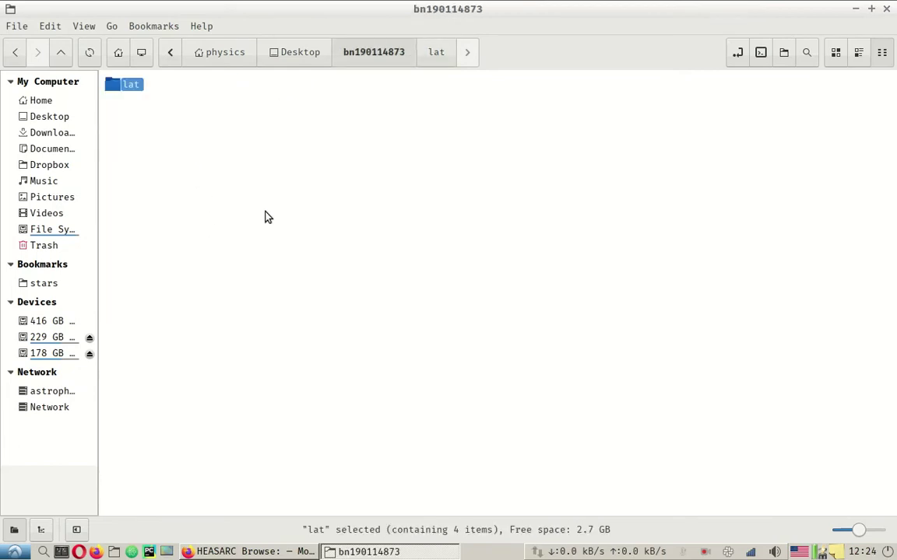
{"action": "key", "text": "alt+Up"}
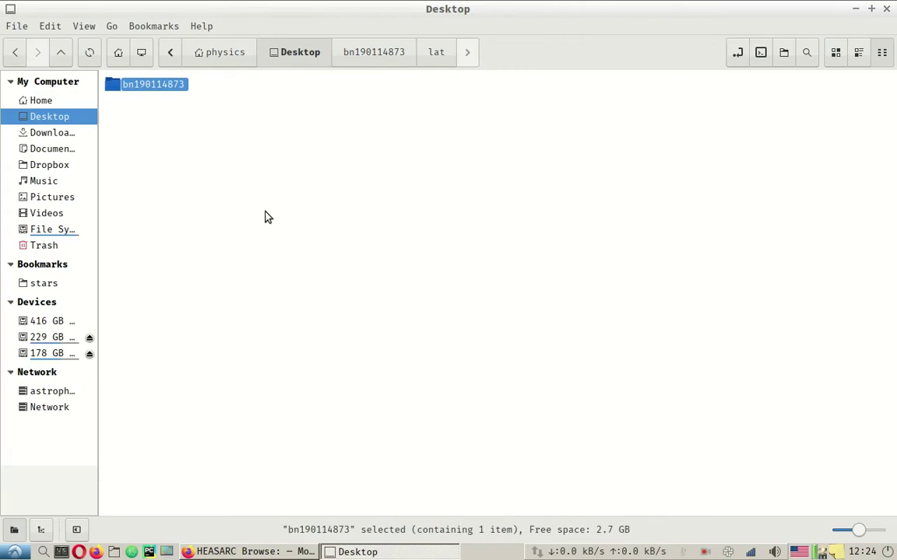
{"action": "key", "text": "alt+Up"}
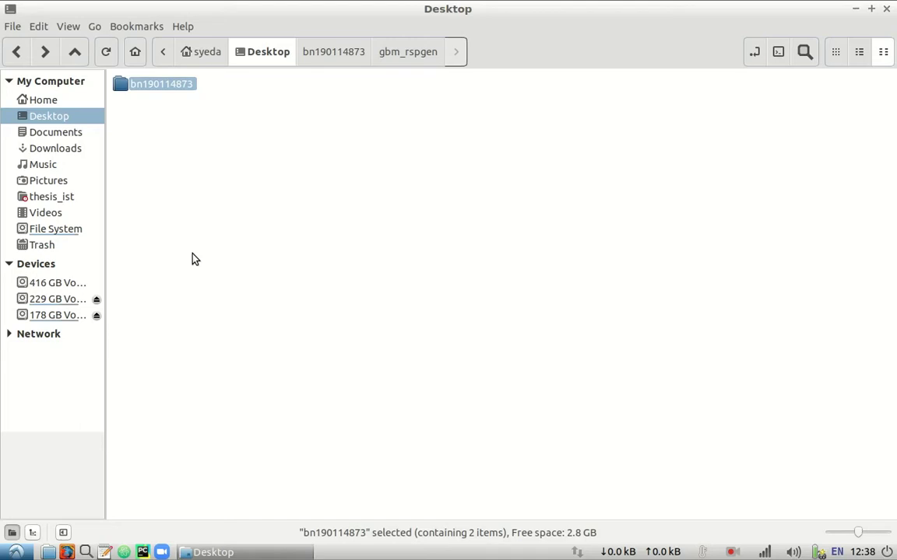
Check the generator script in Desktop/bn190114873/gbm_rspgen, then open FermiData/bn190114873.
{"action": "key", "text": "Return"}
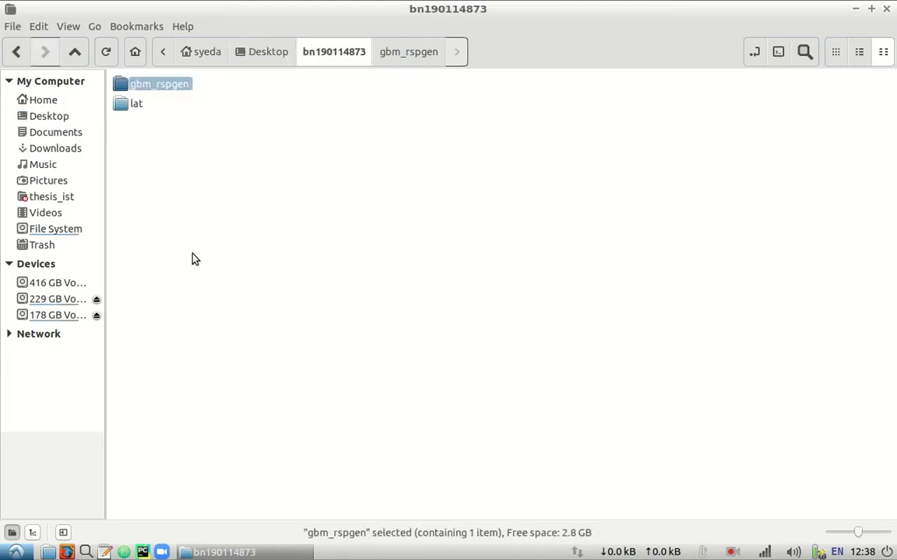
{"action": "key", "text": "Return"}
{"action": "key", "text": "Down"}
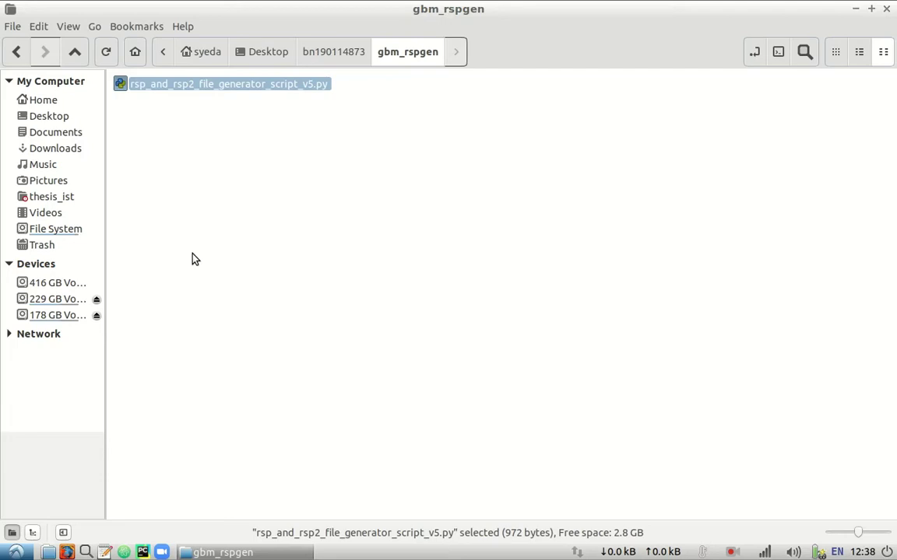
{"action": "key", "text": "alt+Up"}
{"action": "key", "text": "alt+Up"}
{"action": "key", "text": "alt+Up"}
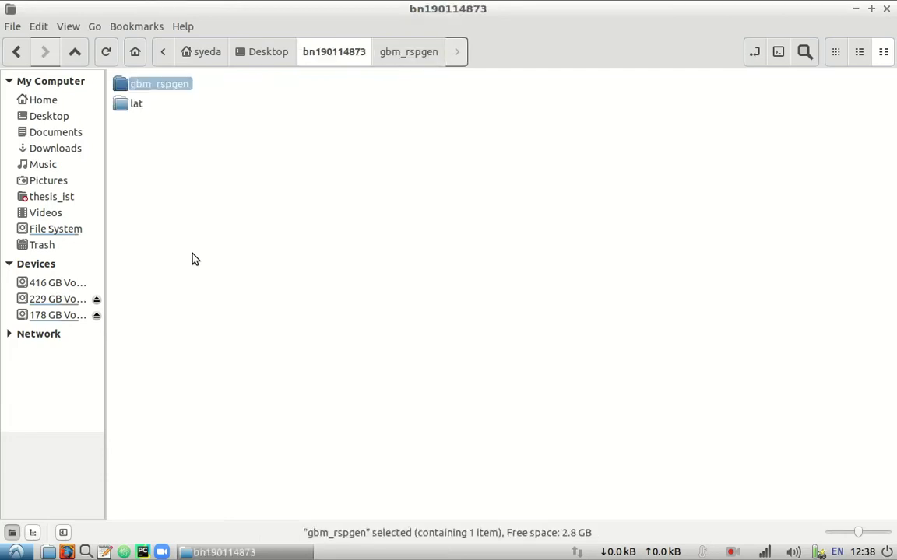
{"action": "key", "text": "Down"}
{"action": "key", "text": "Down"}
{"action": "key", "text": "Down"}
{"action": "key", "text": "Down"}
{"action": "key", "text": "Return"}
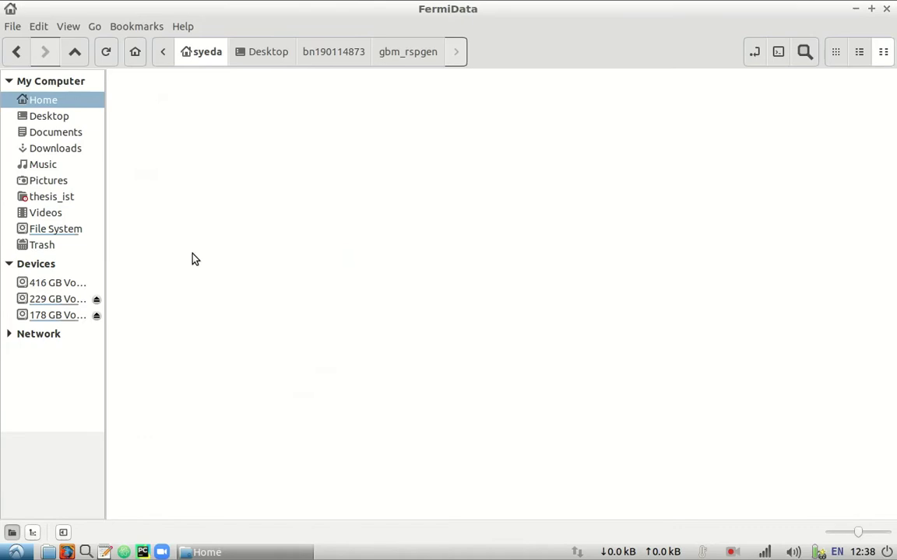
{"action": "key", "text": "Down"}
{"action": "key", "text": "Return"}
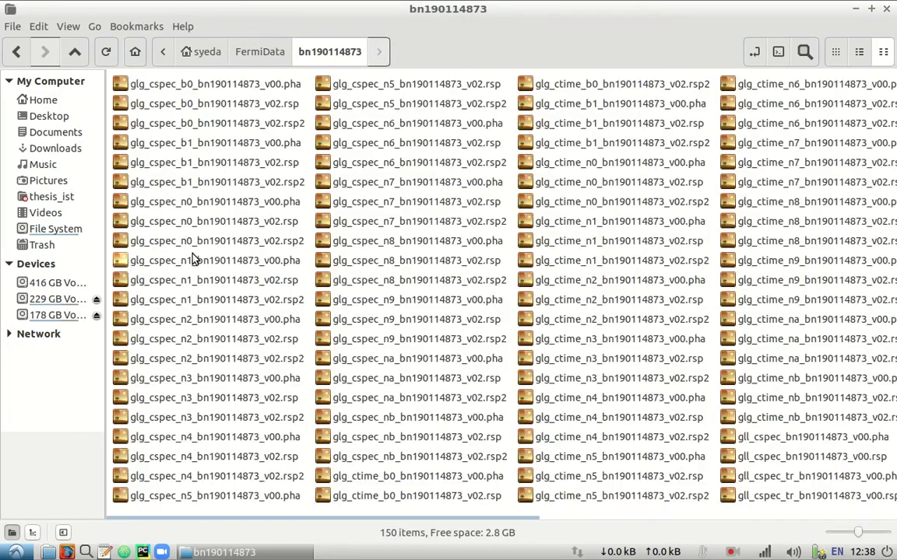
Search the data folder for 'fit' and copy the 14 glg_tte files.
{"action": "key", "text": "ctrl+f"}
{"action": "type", "text": "fit"}
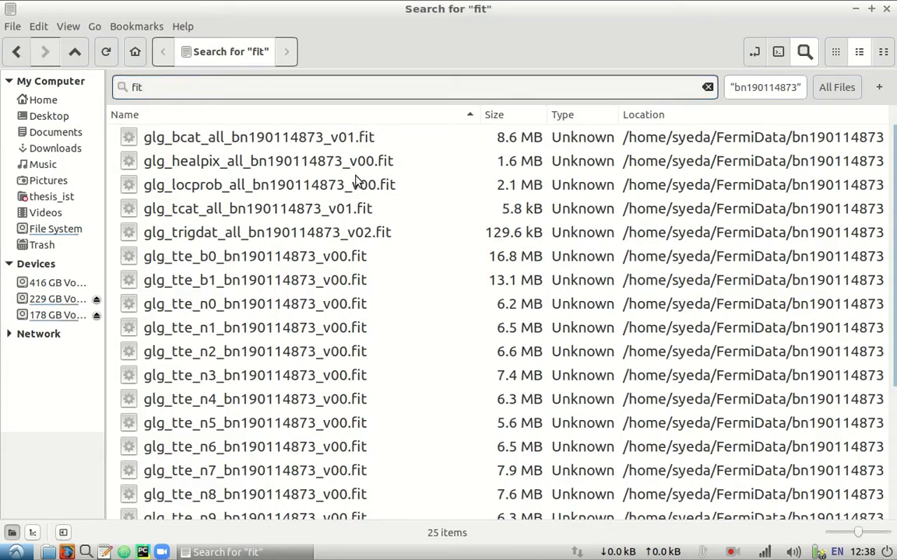
{"action": "left_click", "coordinate": [300, 114]}
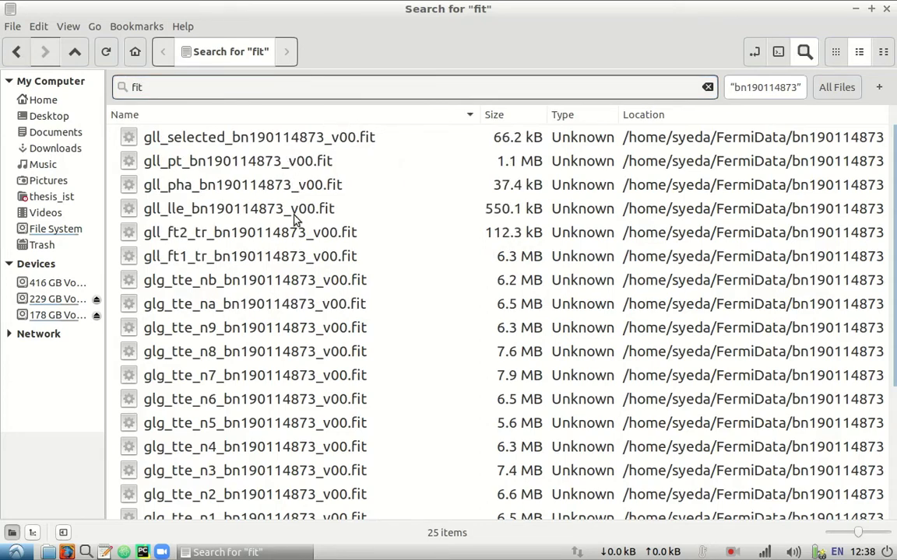
{"action": "left_click", "coordinate": [292, 285]}
{"action": "key", "text": "shift+Down"}
{"action": "key", "text": "shift+Down"}
{"action": "key", "text": "shift+Down"}
{"action": "key", "text": "shift+Down"}
{"action": "key", "text": "shift+Down"}
{"action": "key", "text": "shift+Down"}
{"action": "key", "text": "shift+Down"}
{"action": "key", "text": "shift+Down"}
{"action": "key", "text": "shift+Down"}
{"action": "key", "text": "shift+Down"}
{"action": "key", "text": "shift+Down"}
{"action": "key", "text": "shift+Down"}
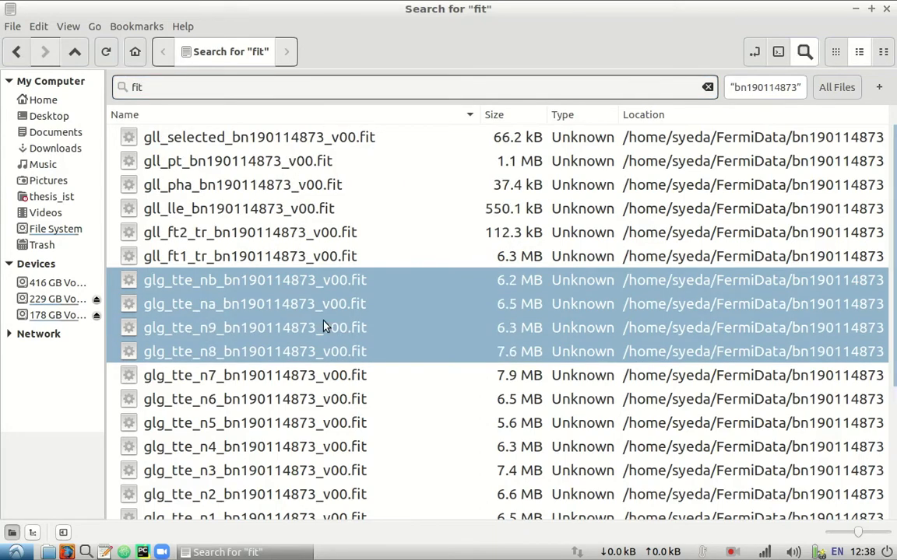
{"action": "key", "text": "shift+Up"}
{"action": "key", "text": "shift+Down"}
{"action": "key", "text": "shift+Down"}
{"action": "key", "text": "shift+Down"}
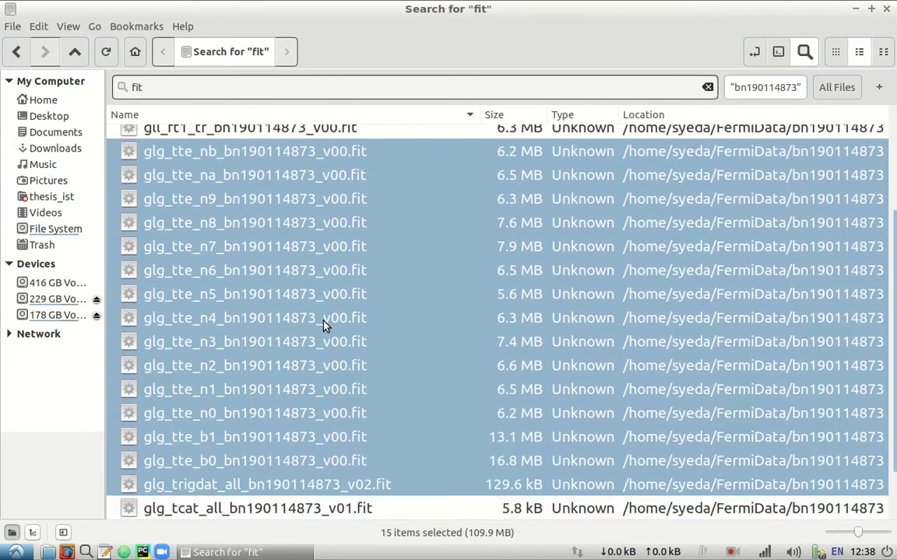
{"action": "key", "text": "shift+Up"}
{"action": "key", "text": "shift+Up"}
{"action": "key", "text": "shift+Down"}
{"action": "key", "text": "ctrl+c"}
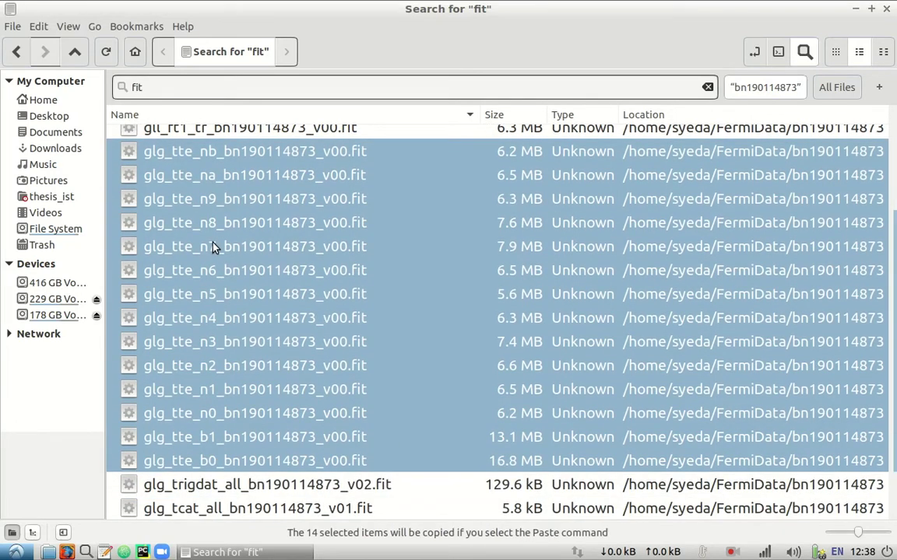
Paste the 14 TTE files into Desktop/bn190114873/gbm_rspgen in a new window.
{"action": "right_click", "coordinate": [50, 116]}
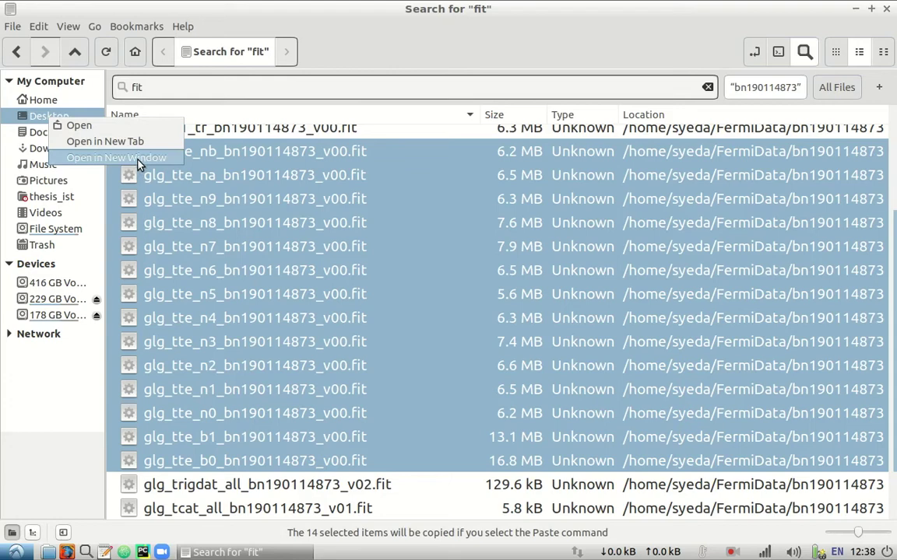
{"action": "left_click", "coordinate": [138, 158]}
{"action": "double_click", "coordinate": [171, 87]}
{"action": "double_click", "coordinate": [155, 91]}
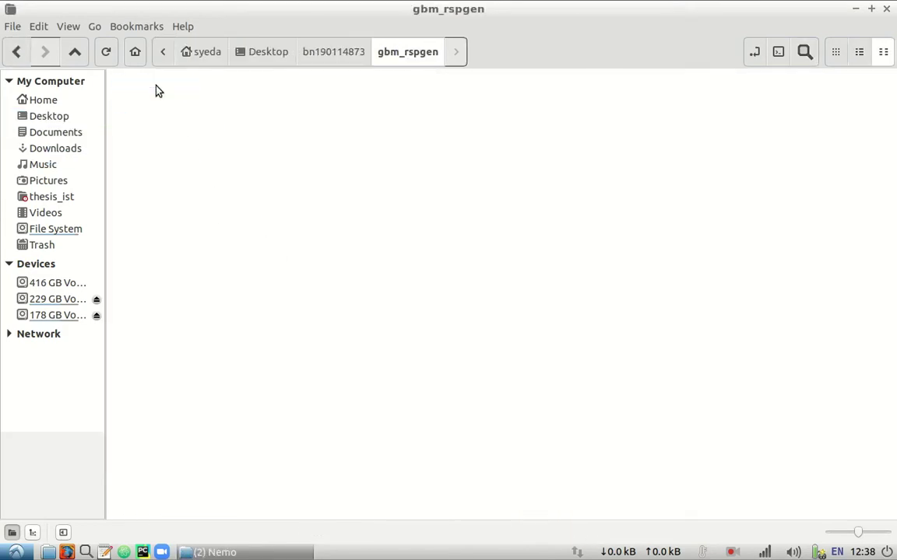
{"action": "key", "text": "ctrl+v"}
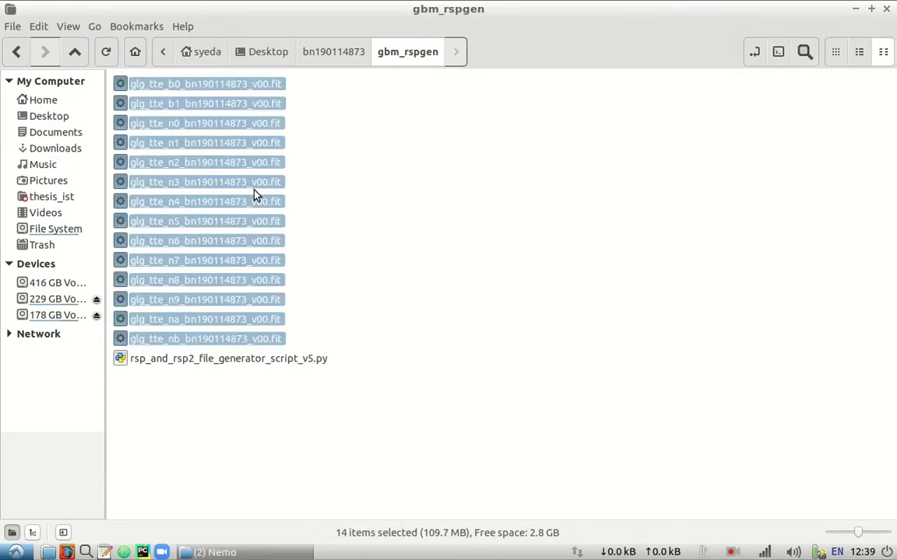
{"action": "left_click", "coordinate": [360, 212]}
Search for 'pha', copy the 14 glg_cspec PHA files and paste them into gbm_rspgen.
{"action": "key", "text": "alt+Tab"}
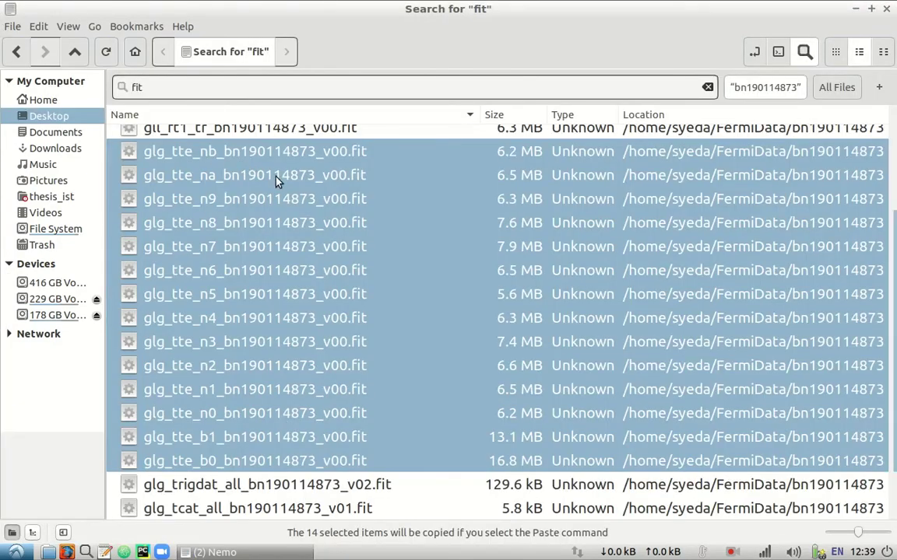
{"action": "key", "text": "Escape"}
{"action": "key", "text": "ctrl+f"}
{"action": "type", "text": "pha"}
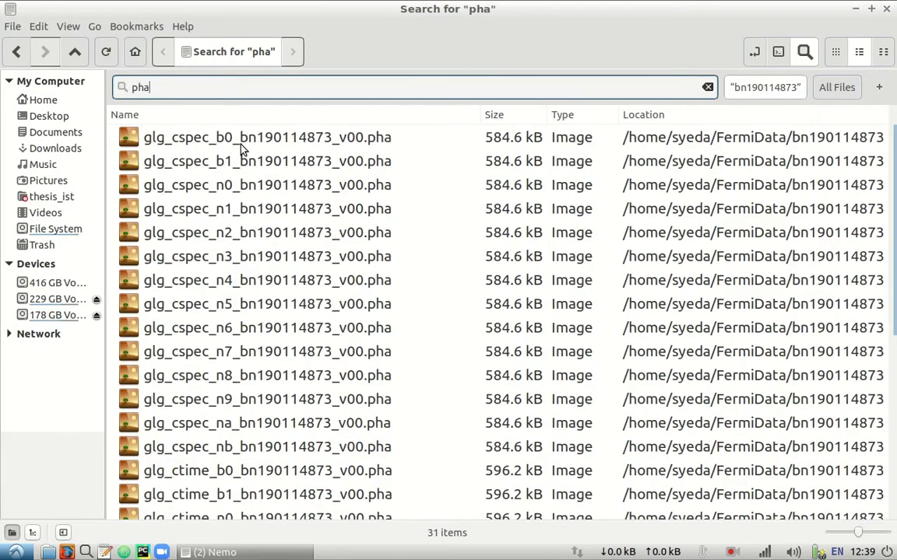
{"action": "left_click", "coordinate": [218, 132]}
{"action": "key", "text": "shift+Down"}
{"action": "key", "text": "shift+Down"}
{"action": "key", "text": "shift+Down"}
{"action": "key", "text": "shift+Down"}
{"action": "key", "text": "shift+Down"}
{"action": "key", "text": "shift+Down"}
{"action": "key", "text": "shift+Down"}
{"action": "key", "text": "shift+Down"}
{"action": "key", "text": "shift+Down"}
{"action": "key", "text": "shift+Down"}
{"action": "key", "text": "shift+Down"}
{"action": "key", "text": "shift+Down"}
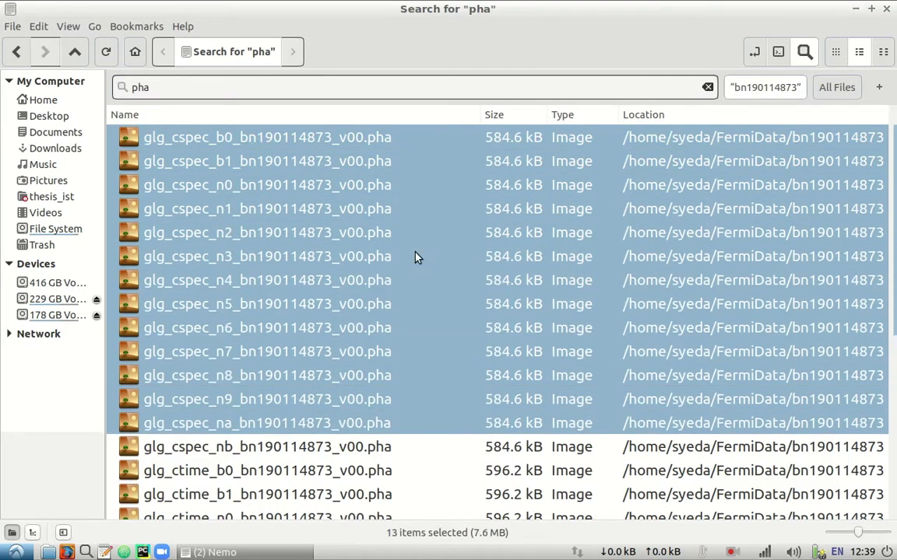
{"action": "key", "text": "ctrl+c"}
{"action": "key", "text": "shift+Down"}
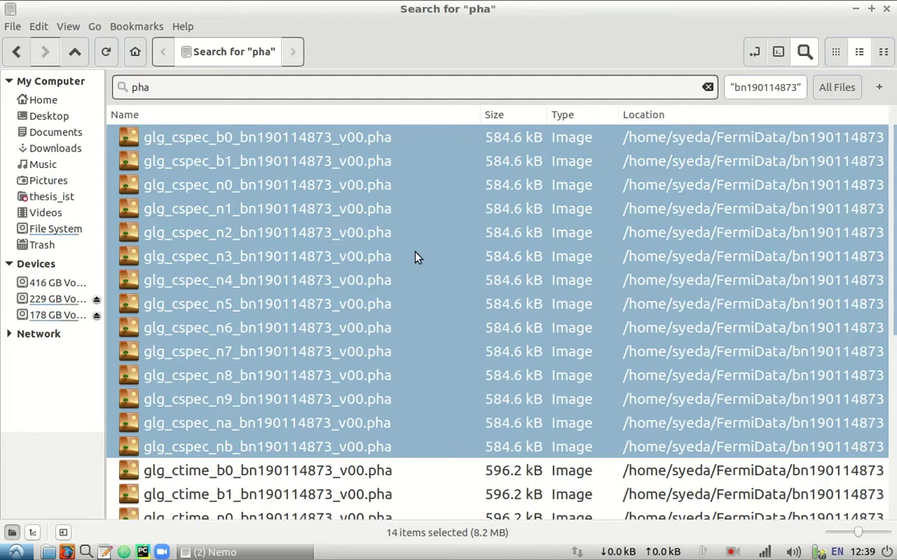
{"action": "key", "text": "ctrl+c"}
{"action": "key", "text": "ctrl+w"}
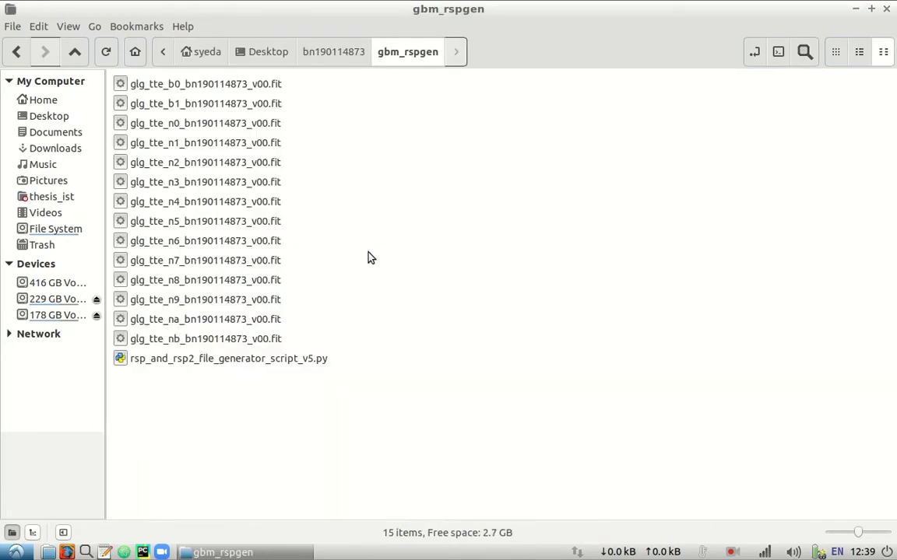
{"action": "key", "text": "ctrl+v"}
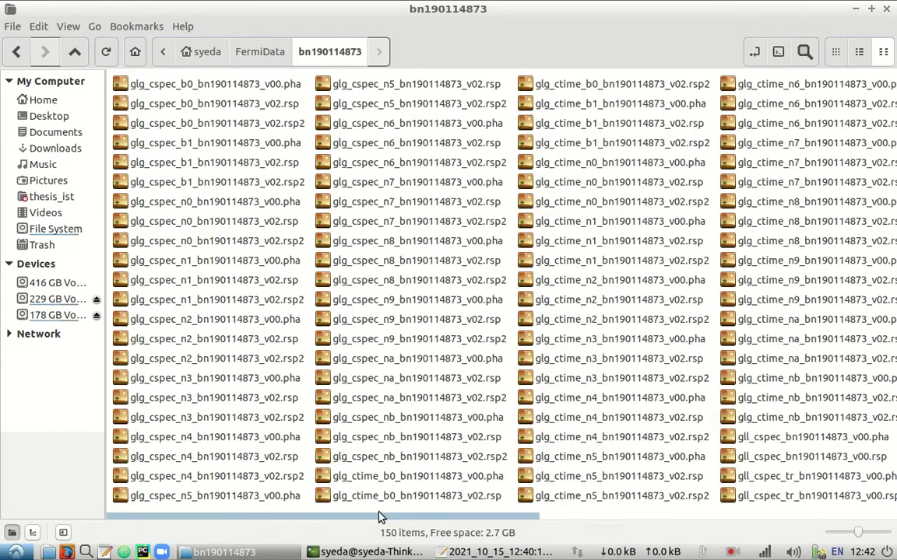
Copy glg_tcat_all and glg_trigdat_all into Desktop/bn190114873/gbm_rspgen.
{"action": "left_click_drag", "start_coordinate": [445, 516], "coordinate": [707, 523]}
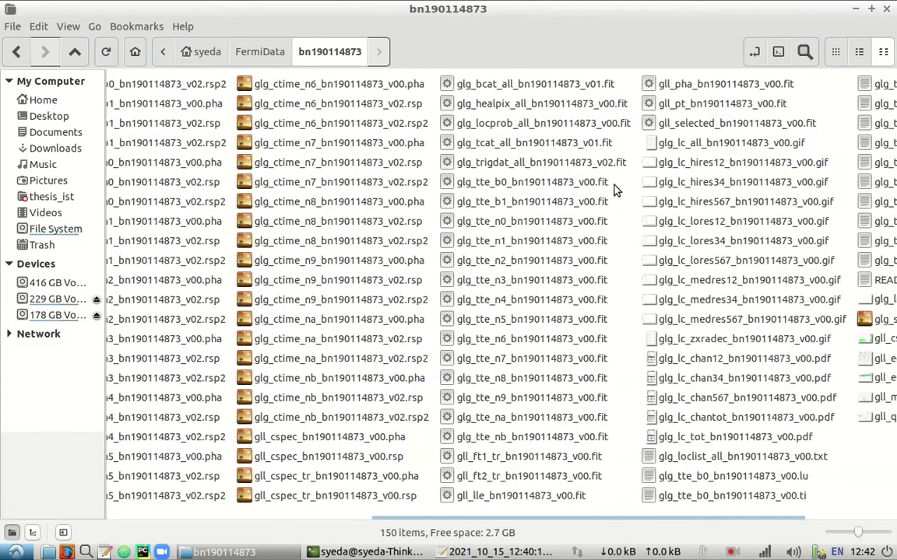
{"action": "left_click", "coordinate": [486, 161]}
{"action": "left_click", "coordinate": [516, 145], "text": "ctrl"}
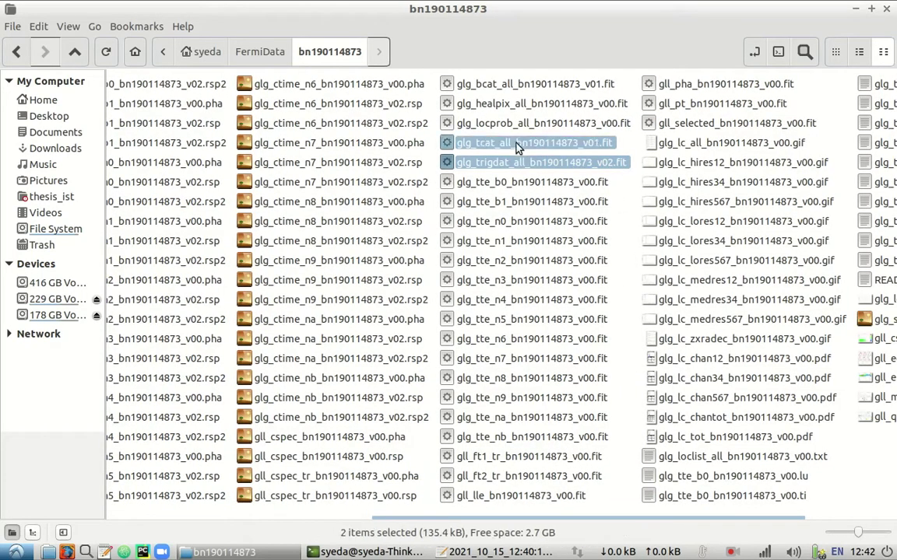
{"action": "key", "text": "ctrl+c"}
{"action": "left_click", "coordinate": [99, 117]}
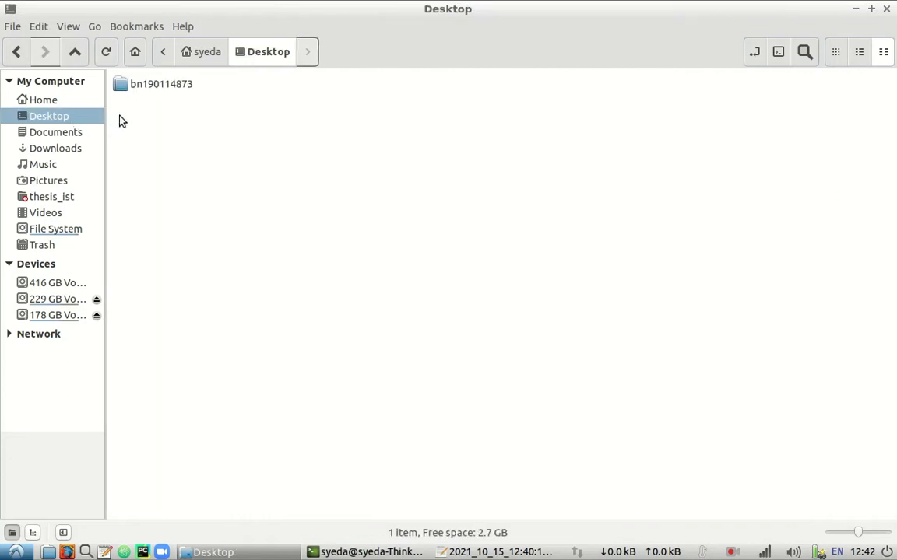
{"action": "double_click", "coordinate": [142, 82]}
{"action": "double_click", "coordinate": [150, 85]}
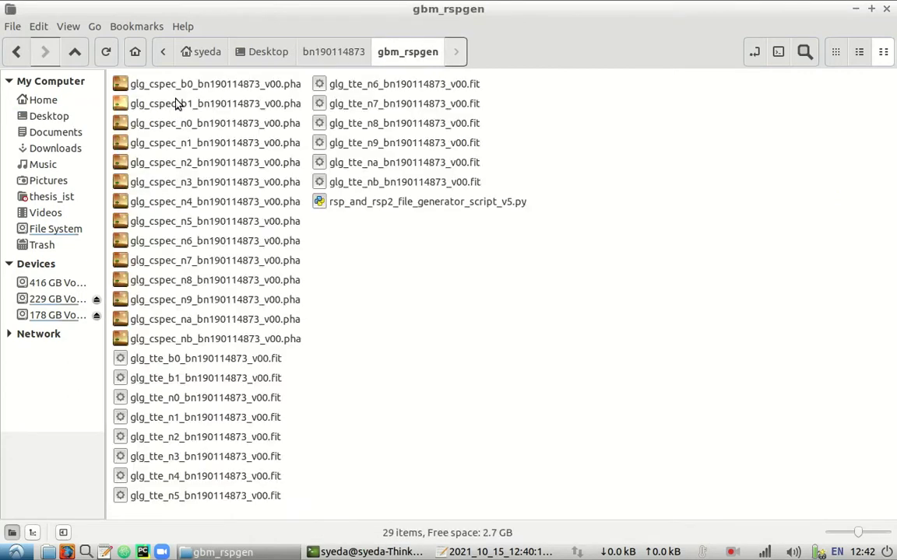
{"action": "key", "text": "ctrl+v"}
{"action": "left_click", "coordinate": [402, 356]}
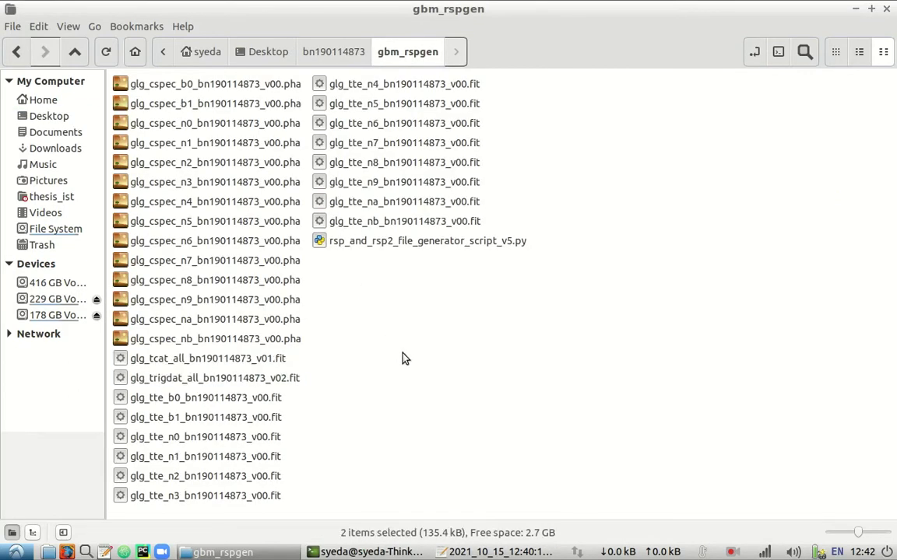
{"action": "left_click", "coordinate": [399, 552]}
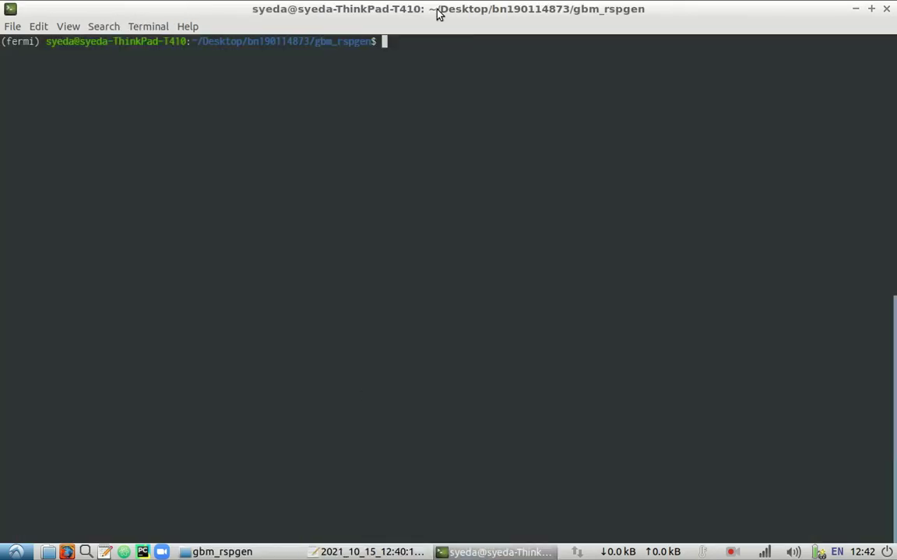
Run rsp_and_rsp2_file_generator_script_v5.py with RA 54.57 and DEC -26.99, rerunning after a mistyped RA.
{"action": "type", "text": "python rs"}
{"action": "key", "text": "Tab"}
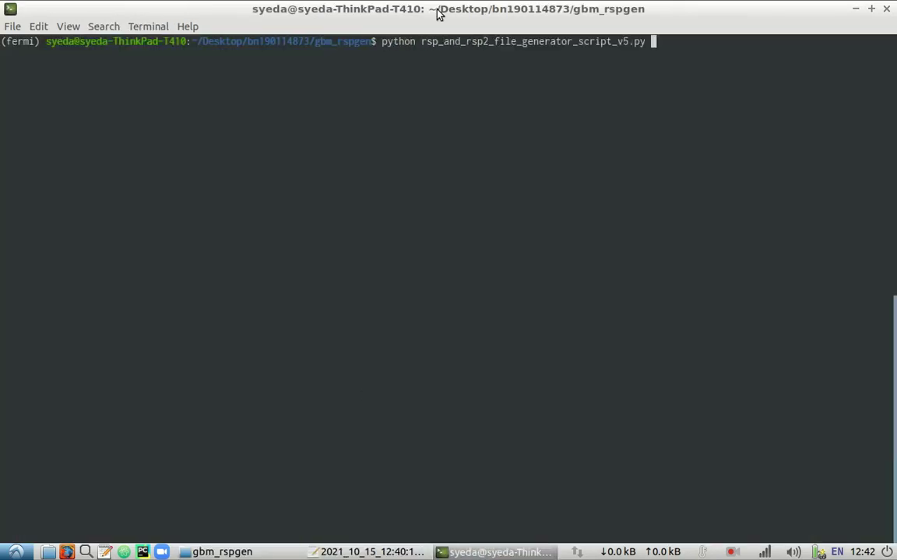
{"action": "key", "text": "Return"}
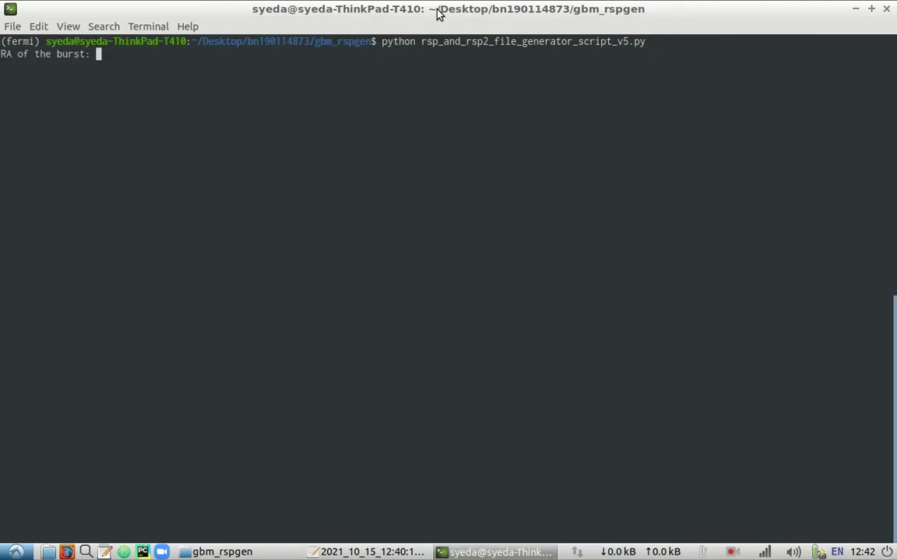
{"action": "type", "text": "56.57\\"}
{"action": "key", "text": "Return"}
{"action": "key", "text": "ctrl+l"}
{"action": "key", "text": "Up"}
{"action": "key", "text": "Return"}
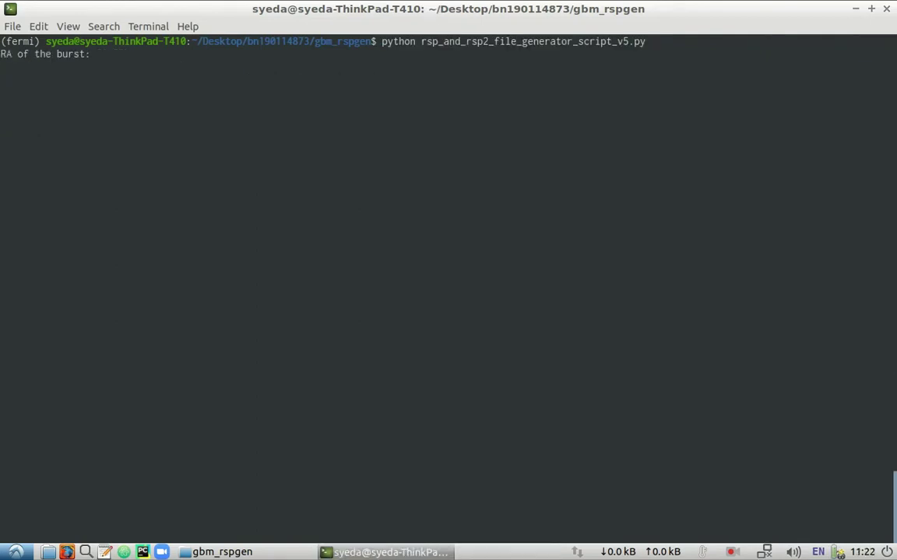
{"action": "type", "text": "54.57"}
{"action": "key", "text": "Return"}
{"action": "type", "text": "-2"}
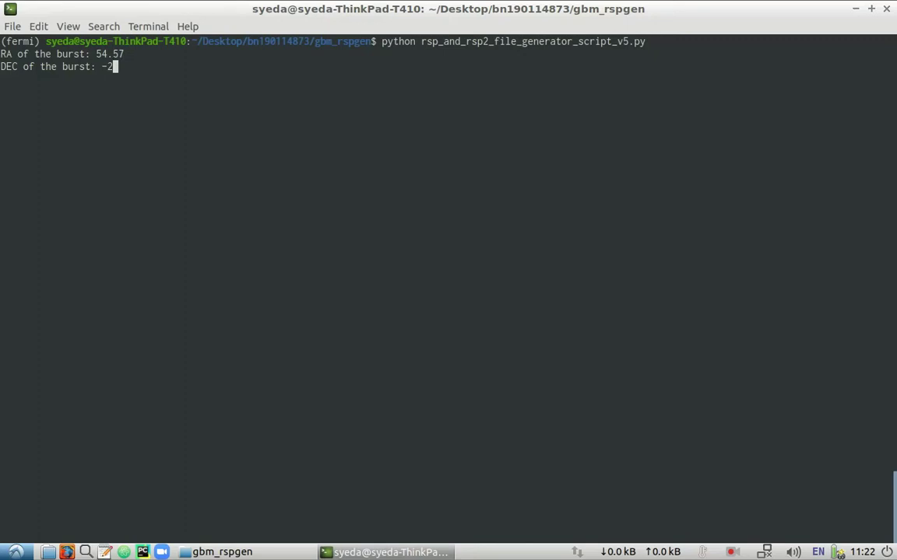
{"action": "type", "text": "6.99"}
{"action": "key", "text": "Return"}
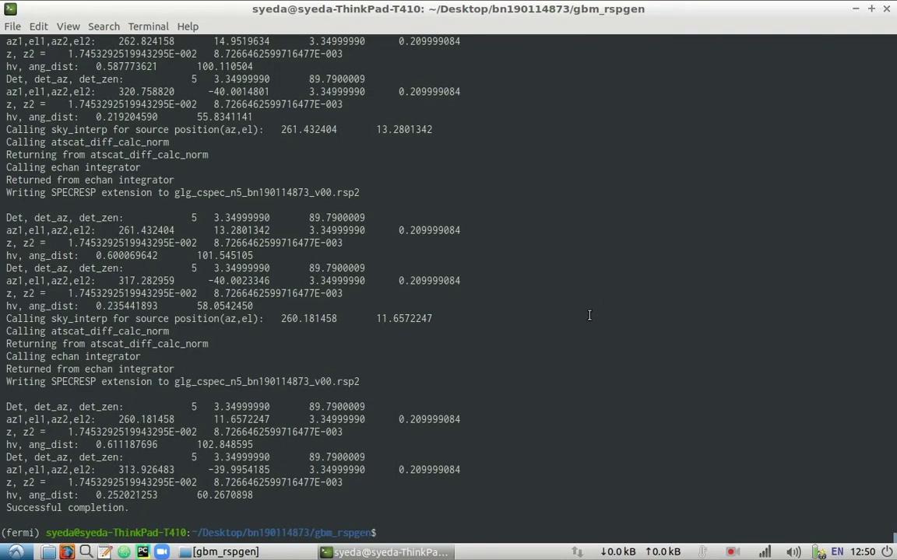
Paste GRB_analysis_code_for_time_interval_v6.py into the bn190114873 lat folder and open it.
{"action": "key", "text": "ctrl+d"}
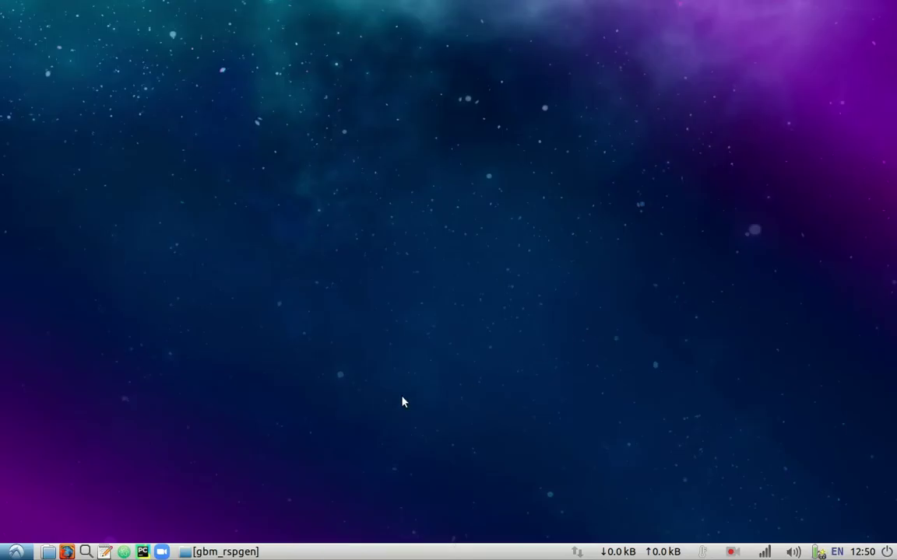
{"action": "left_click", "coordinate": [226, 552]}
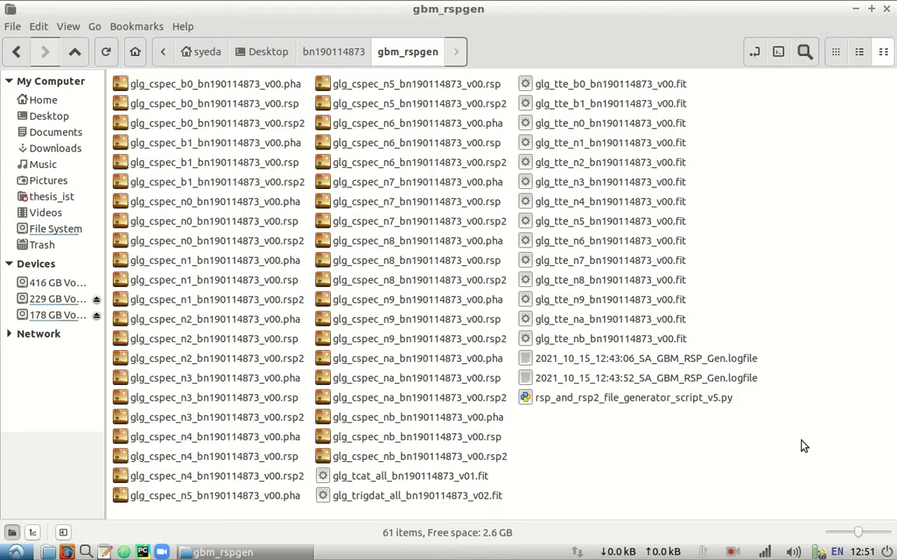
{"action": "key", "text": "alt+Up"}
{"action": "key", "text": "Down"}
{"action": "key", "text": "Return"}
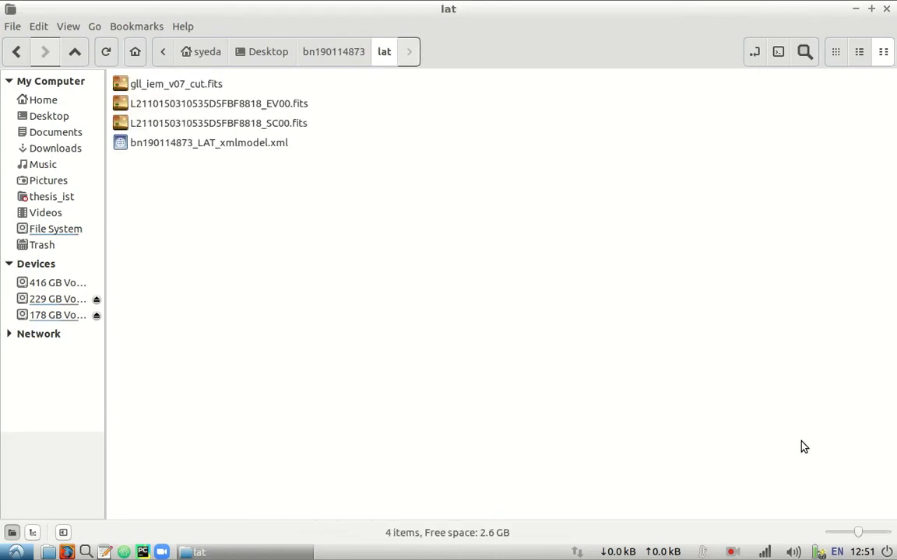
{"action": "key", "text": "Down"}
{"action": "key", "text": "Down"}
{"action": "key", "text": "Down"}
{"action": "key", "text": "Down"}
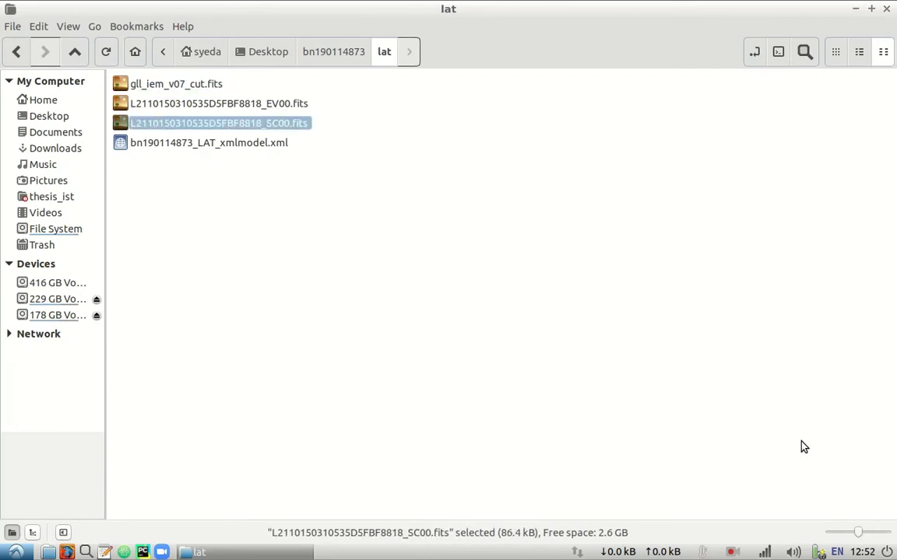
{"action": "key", "text": "Up"}
{"action": "key", "text": "Up"}
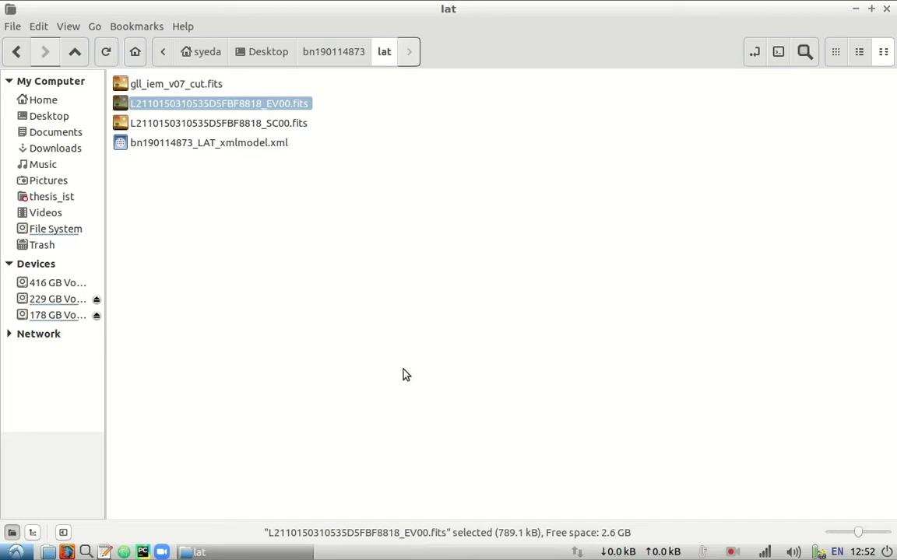
{"action": "left_click", "coordinate": [288, 244]}
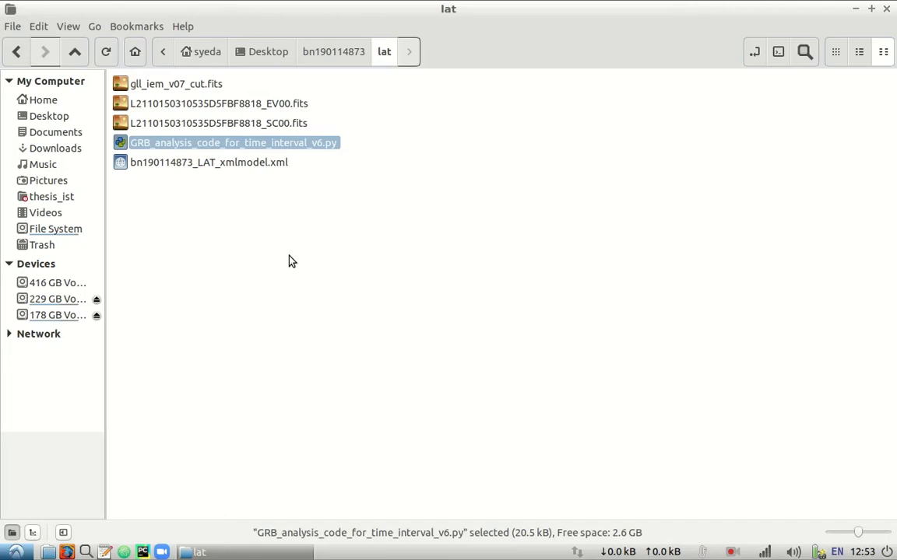
{"action": "key", "text": "Return"}
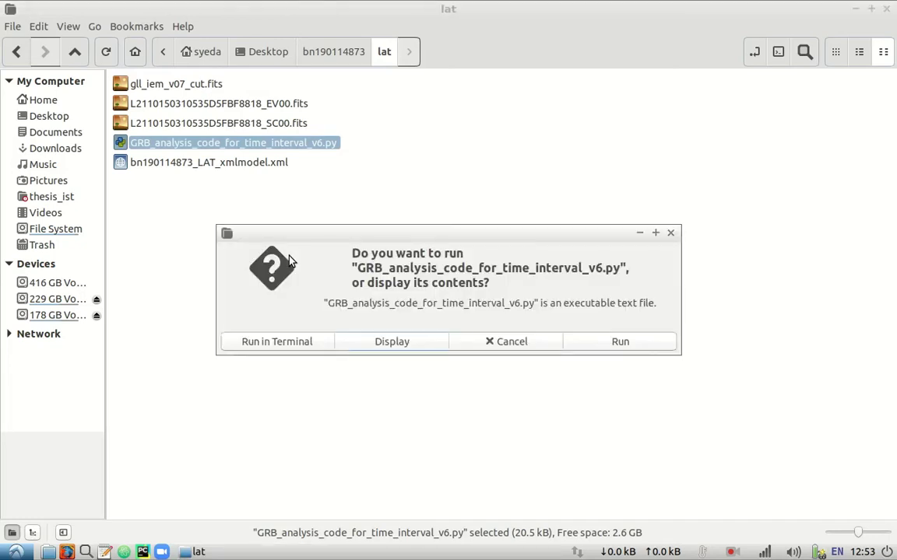
Display the script in gedit and inspect its input section, selecting the GRB name 090227B.
{"action": "left_click", "coordinate": [376, 347]}
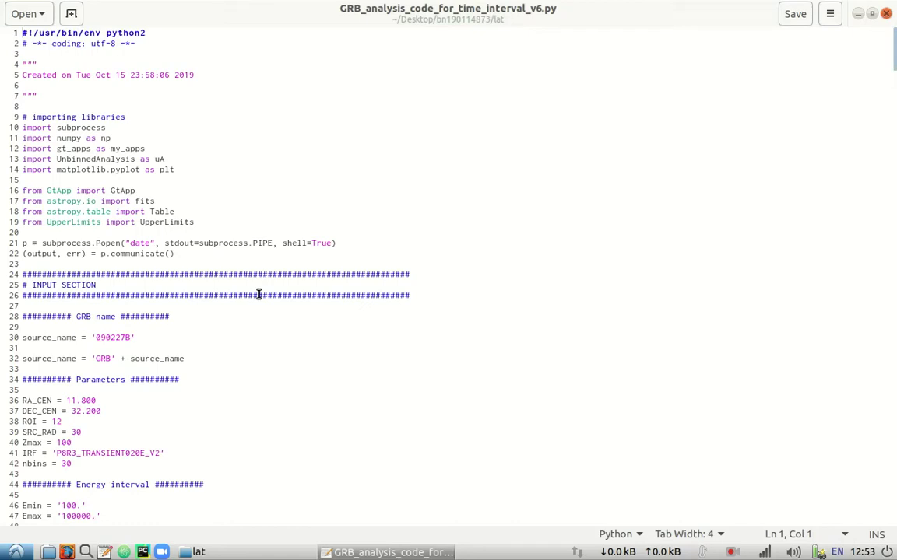
{"action": "left_click", "coordinate": [229, 343]}
{"action": "key", "text": "Left"}
{"action": "key", "text": "Right"}
{"action": "key", "text": "Down"}
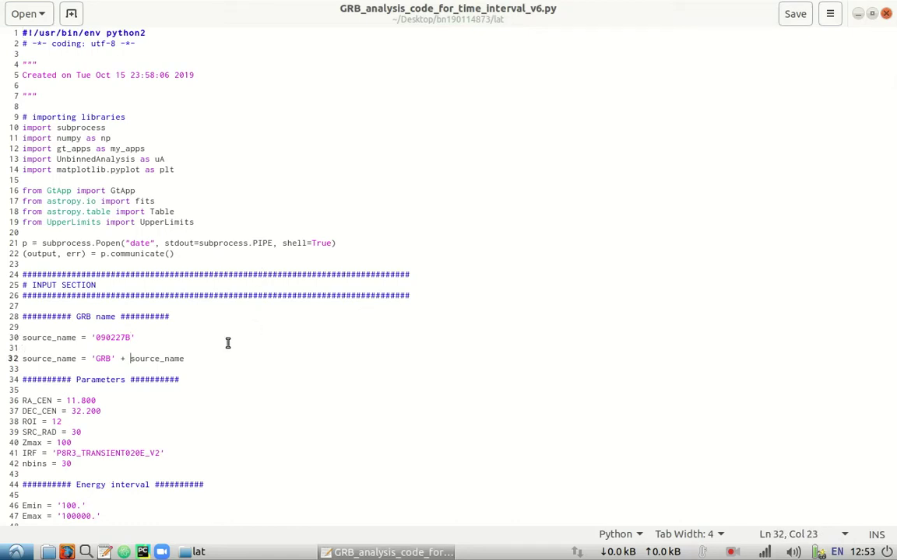
{"action": "key", "text": "Down"}
{"action": "key", "text": "Down"}
{"action": "key", "text": "Down"}
{"action": "key", "text": "Down"}
{"action": "key", "text": "Down"}
{"action": "key", "text": "Down"}
{"action": "key", "text": "Down"}
{"action": "key", "text": "Down"}
{"action": "key", "text": "Down"}
{"action": "key", "text": "Down"}
{"action": "key", "text": "Down"}
{"action": "key", "text": "Down"}
{"action": "key", "text": "Down"}
{"action": "key", "text": "Down"}
{"action": "key", "text": "Down"}
{"action": "key", "text": "Down"}
{"action": "key", "text": "Down"}
{"action": "key", "text": "Down"}
{"action": "key", "text": "Down"}
{"action": "key", "text": "Down"}
{"action": "key", "text": "Down"}
{"action": "key", "text": "Down"}
{"action": "key", "text": "Down"}
{"action": "key", "text": "Down"}
{"action": "key", "text": "Down"}
{"action": "key", "text": "Down"}
{"action": "key", "text": "Down"}
{"action": "key", "text": "Down"}
{"action": "key", "text": "Down"}
{"action": "key", "text": "Down"}
{"action": "key", "text": "Down"}
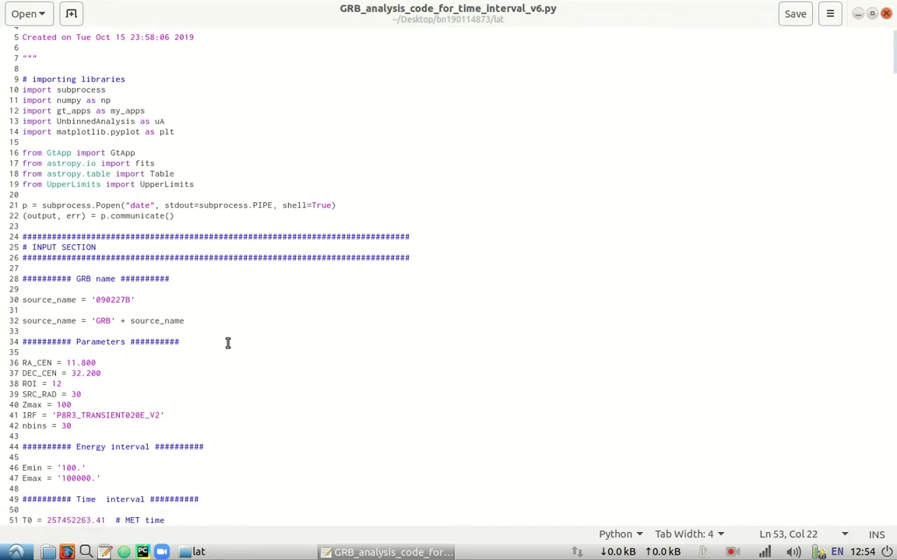
{"action": "key", "text": "Up"}
{"action": "key", "text": "Up"}
{"action": "key", "text": "Up"}
{"action": "key", "text": "Up"}
{"action": "key", "text": "Up"}
{"action": "key", "text": "Up"}
{"action": "key", "text": "Up"}
{"action": "key", "text": "Up"}
{"action": "key", "text": "Up"}
{"action": "key", "text": "Up"}
{"action": "key", "text": "Up"}
{"action": "key", "text": "Up"}
{"action": "key", "text": "Up"}
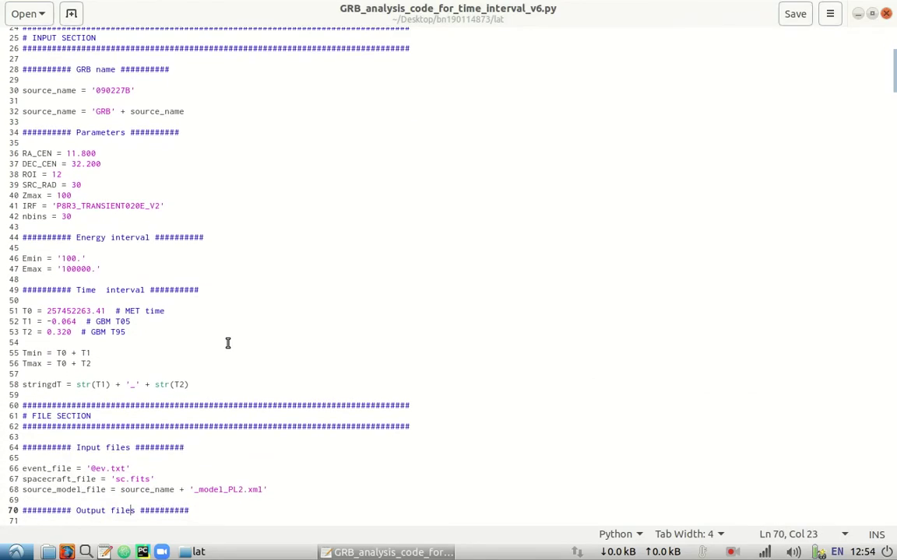
{"action": "key", "text": "Up"}
{"action": "key", "text": "Up"}
{"action": "key", "text": "Up"}
{"action": "key", "text": "Up"}
{"action": "key", "text": "Up"}
{"action": "key", "text": "Up"}
{"action": "key", "text": "Up"}
{"action": "key", "text": "Up"}
{"action": "key", "text": "Up"}
{"action": "key", "text": "Up"}
{"action": "key", "text": "Up"}
{"action": "key", "text": "Up"}
{"action": "key", "text": "Up"}
{"action": "key", "text": "Up"}
{"action": "key", "text": "Up"}
{"action": "key", "text": "Up"}
{"action": "key", "text": "Up"}
{"action": "key", "text": "Up"}
{"action": "key", "text": "Up"}
{"action": "key", "text": "Up"}
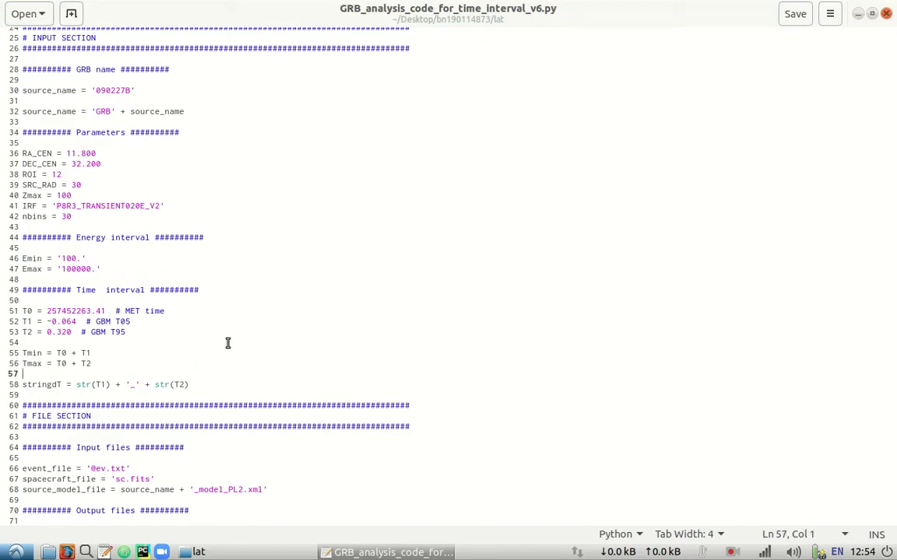
{"action": "key", "text": "Up"}
{"action": "key", "text": "Up"}
{"action": "key", "text": "Up"}
{"action": "key", "text": "Left"}
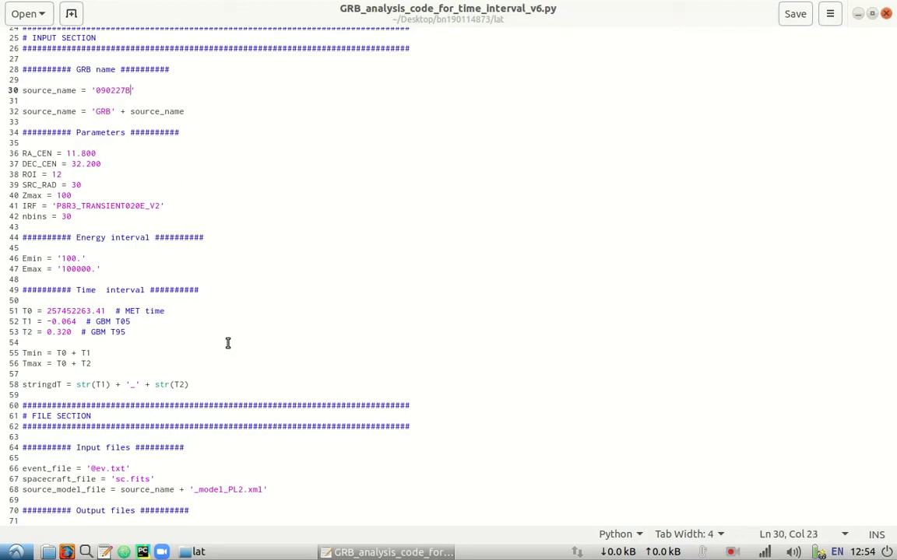
{"action": "key", "text": "ctrl+shift+Left"}
{"action": "key", "text": "Right"}
Locate the LAT xml model file, then select '_model_PL2.xml' on line 68 of the script.
{"action": "key", "text": "alt+Tab"}
{"action": "key", "text": "Down"}
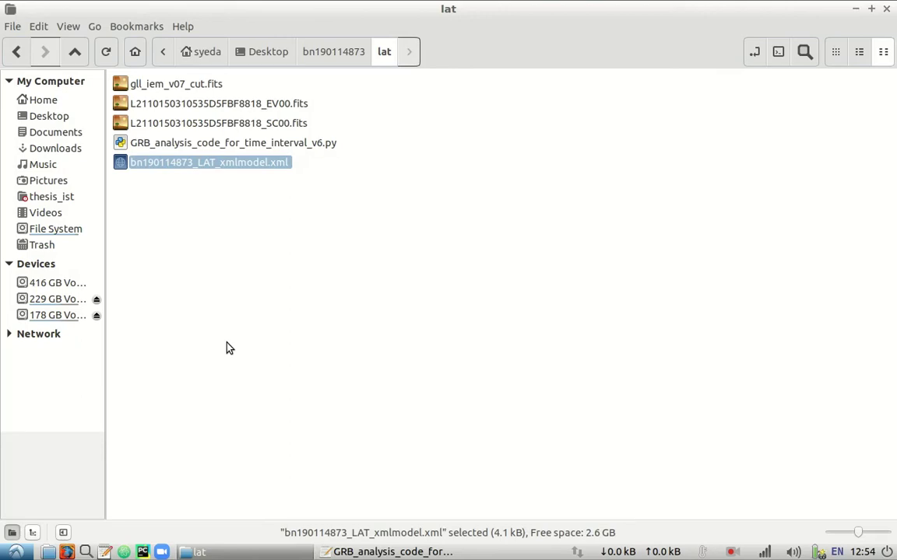
{"action": "key", "text": "alt+Tab"}
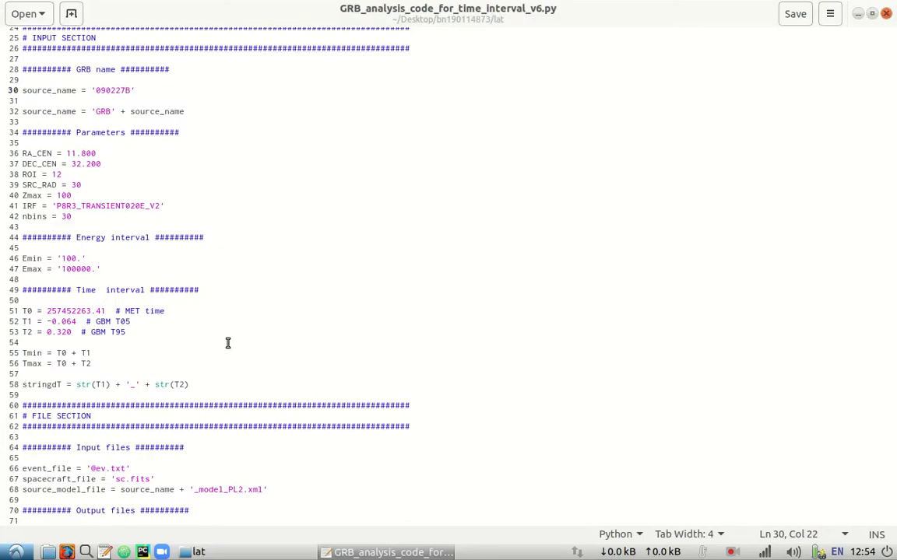
{"action": "left_click", "coordinate": [287, 492]}
{"action": "key", "text": "Left"}
{"action": "key", "text": "ctrl+shift+Left"}
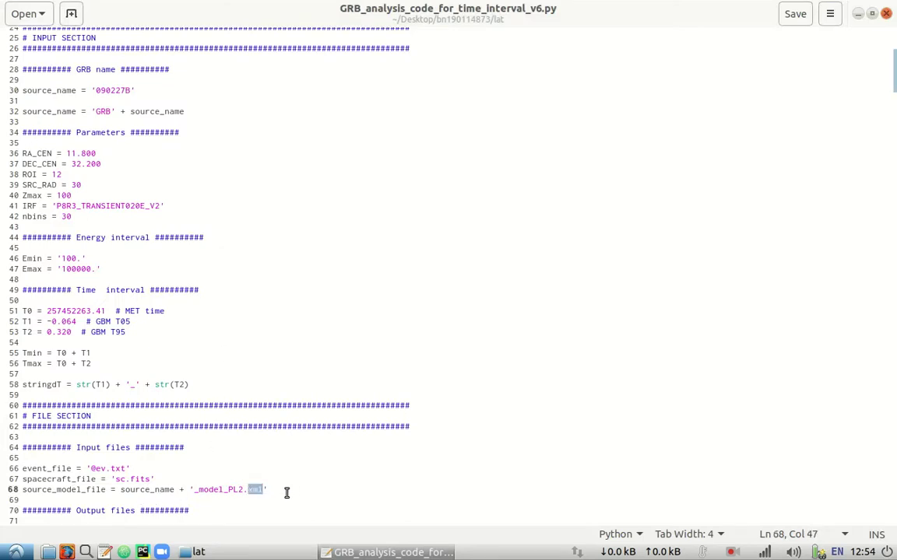
{"action": "key", "text": "ctrl+shift+Left"}
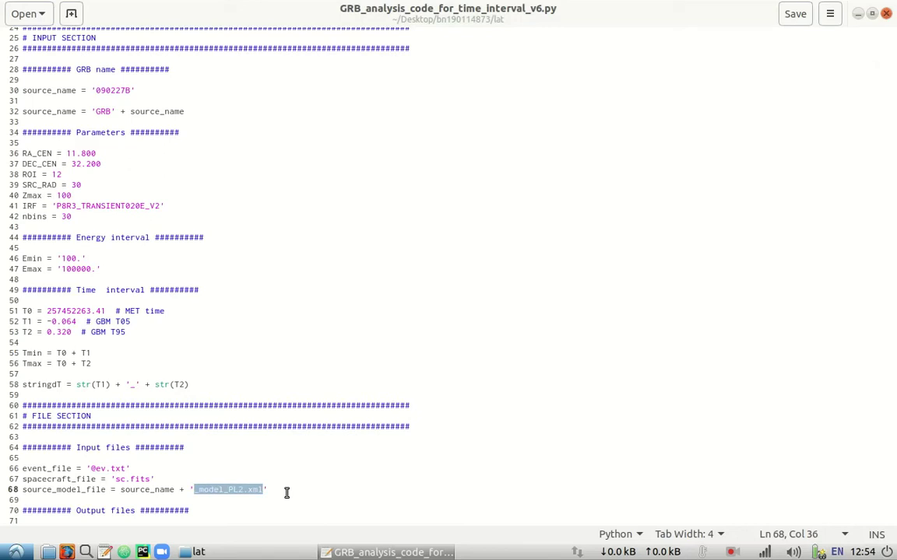
{"action": "key", "text": "Right"}
{"action": "key", "text": "Right"}
{"action": "key", "text": "Left"}
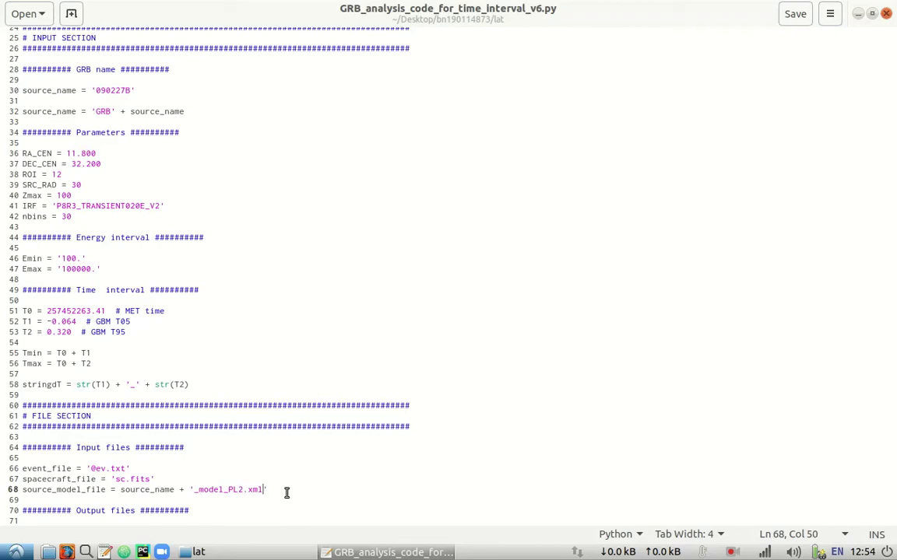
Compare the script with the lat folder, keeping the LAT model xml file selected.
{"action": "key", "text": "alt+Tab"}
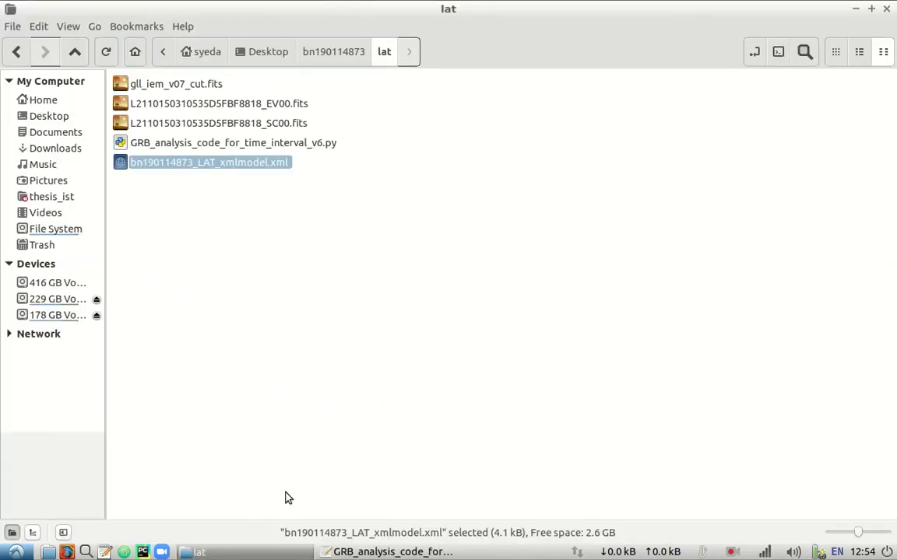
{"action": "key", "text": "alt+Tab"}
{"action": "key", "text": "Down"}
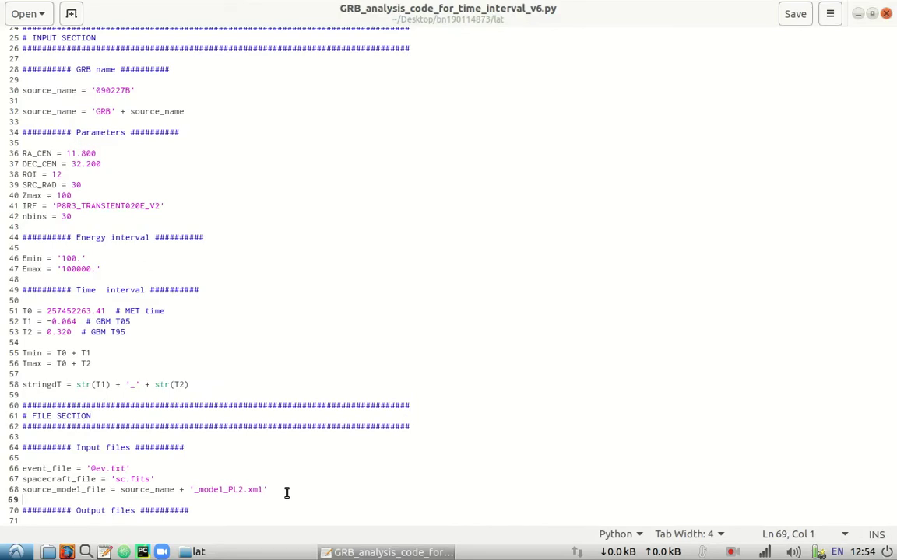
{"action": "key", "text": "Up"}
{"action": "key", "text": "alt+Tab"}
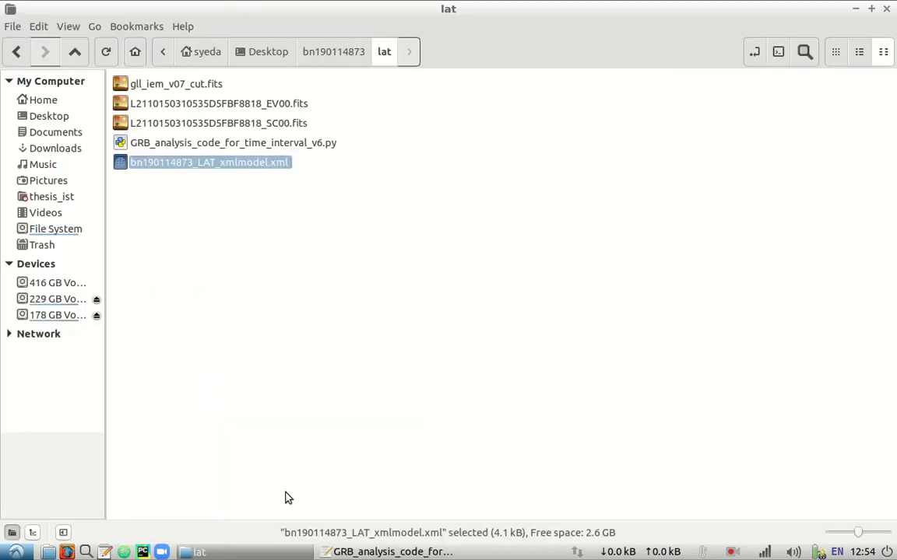
{"action": "key", "text": "Up"}
{"action": "key", "text": "Down"}
Rename bn190114873_LAT_xmlmodel.xml to GRB190114C_model_PL2.xml.
{"action": "key", "text": "F2"}
{"action": "key", "text": "Home"}
{"action": "key", "text": "Delete"}
{"action": "key", "text": "Delete"}
{"action": "type", "text": "G"}
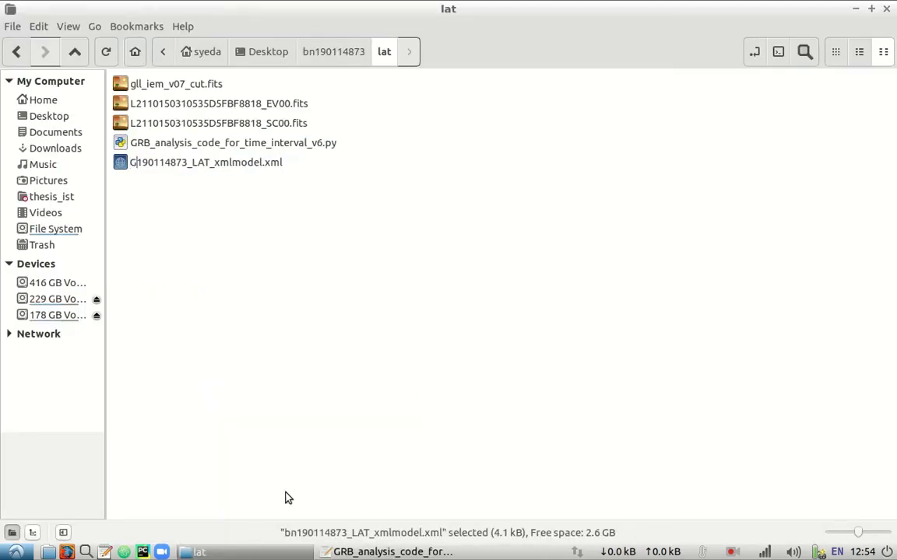
{"action": "type", "text": "RB"}
{"action": "key", "text": "Right"}
{"action": "key", "text": "Right"}
{"action": "key", "text": "Right"}
{"action": "key", "text": "Right"}
{"action": "key", "text": "Right"}
{"action": "key", "text": "Right"}
{"action": "key", "text": "shift+Right"}
{"action": "key", "text": "shift+Right"}
{"action": "key", "text": "shift+Right"}
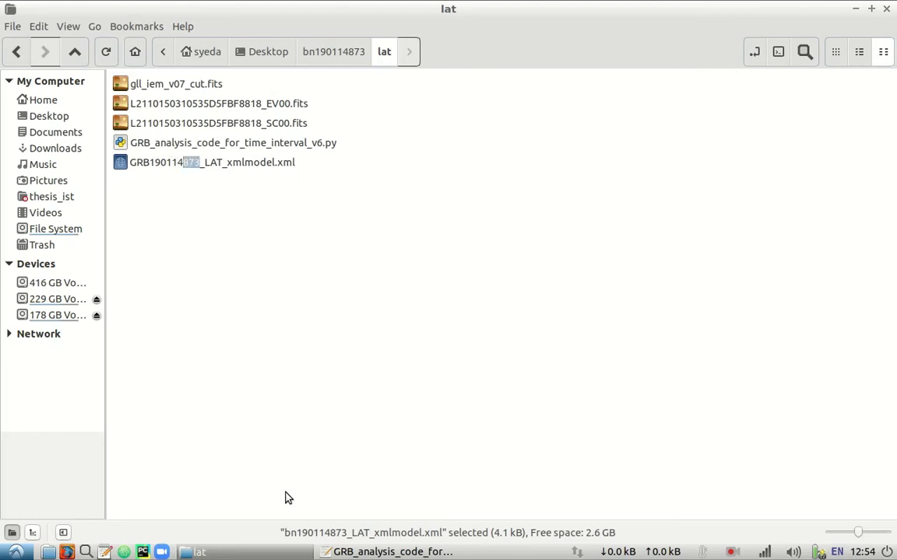
{"action": "type", "text": "C"}
{"action": "key", "text": "Right"}
{"action": "key", "text": "shift+End"}
{"action": "type", "text": "model_PL2"}
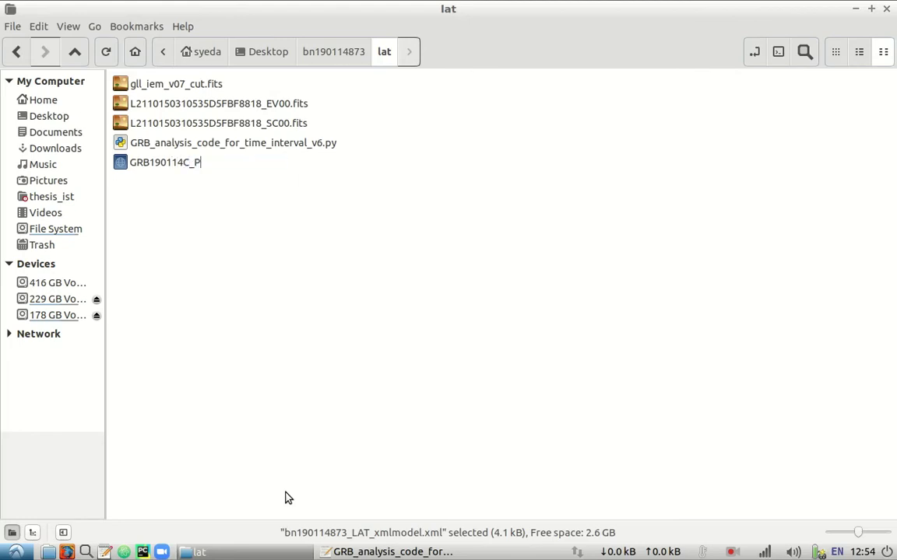
{"action": "type", "text": ".xml"}
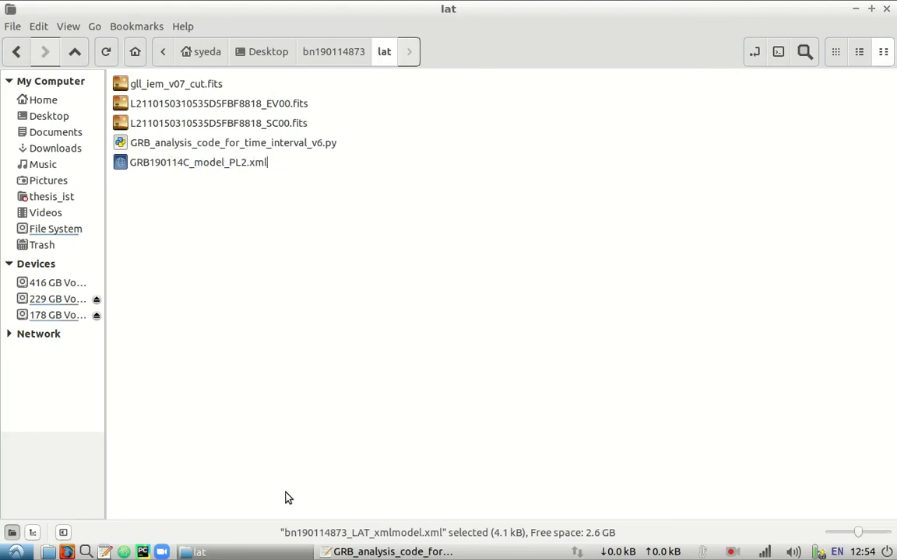
{"action": "key", "text": "Return"}
Browse the Open With programs for the renamed model file.
{"action": "key", "text": "Menu"}
{"action": "key", "text": "Down"}
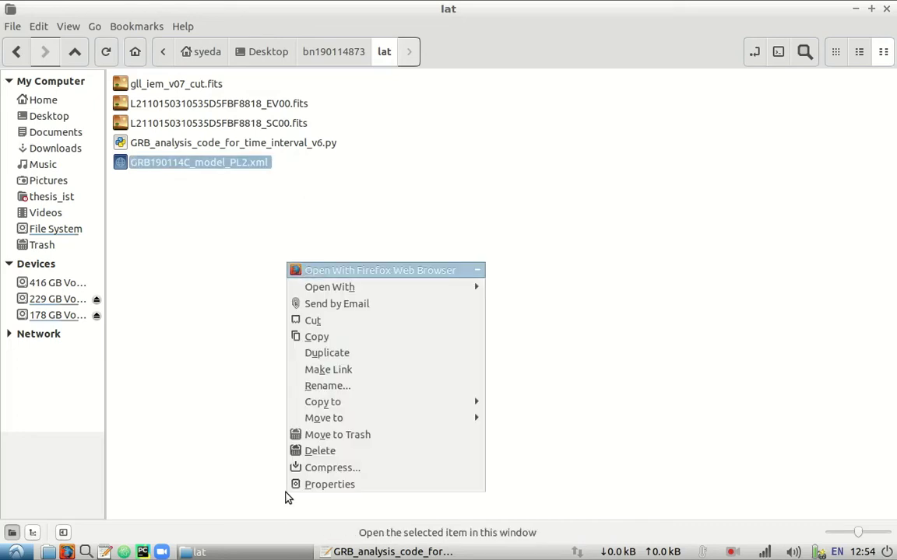
{"action": "key", "text": "Down"}
{"action": "key", "text": "Right"}
{"action": "key", "text": "Up"}
{"action": "key", "text": "Down"}
{"action": "key", "text": "Down"}
{"action": "key", "text": "Down"}
{"action": "key", "text": "Down"}
{"action": "key", "text": "Down"}
{"action": "key", "text": "Down"}
{"action": "key", "text": "Down"}
{"action": "key", "text": "Down"}
{"action": "key", "text": "Down"}
{"action": "key", "text": "Down"}
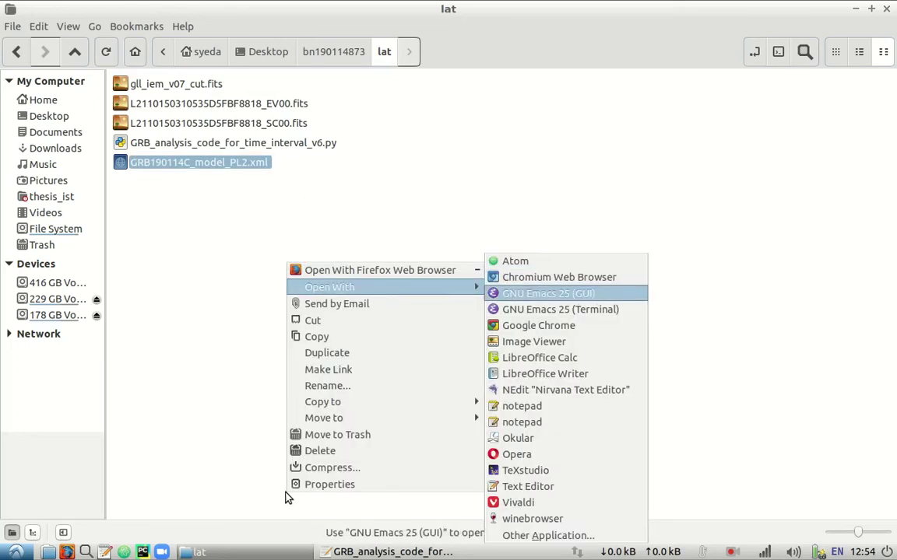
{"action": "key", "text": "Return"}
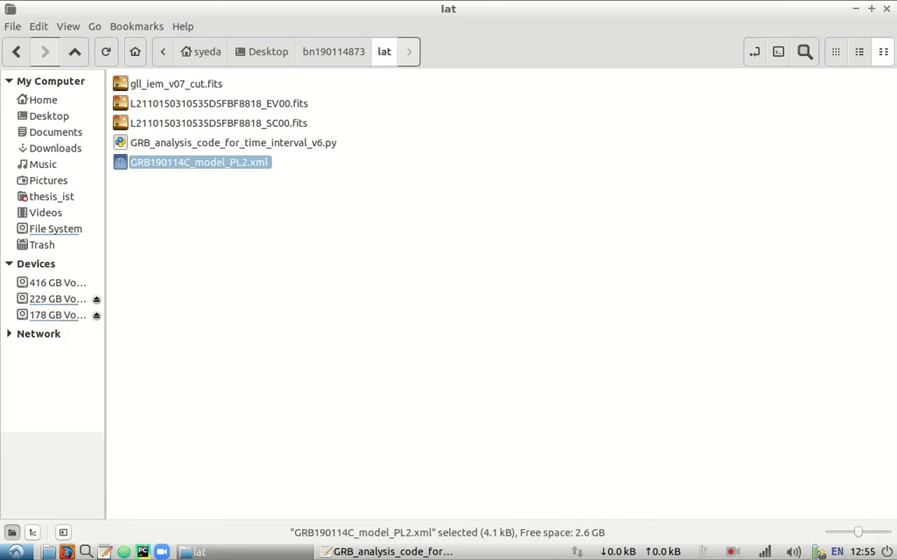
{"action": "key", "text": "Menu"}
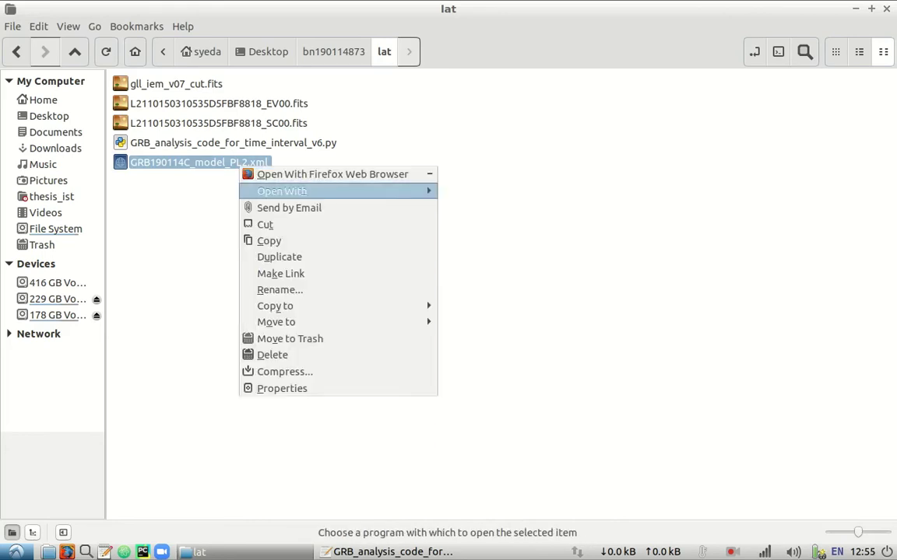
Open the XML model in Text Editor and rename source bn190114873 to GRB190114C on line 4.
{"action": "mouse_move", "coordinate": [281, 190]}
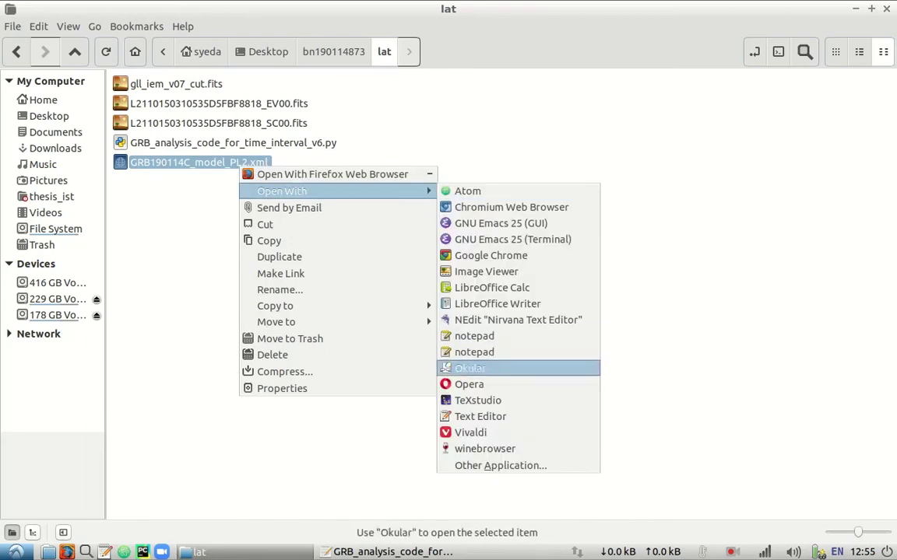
{"action": "key", "text": "Return"}
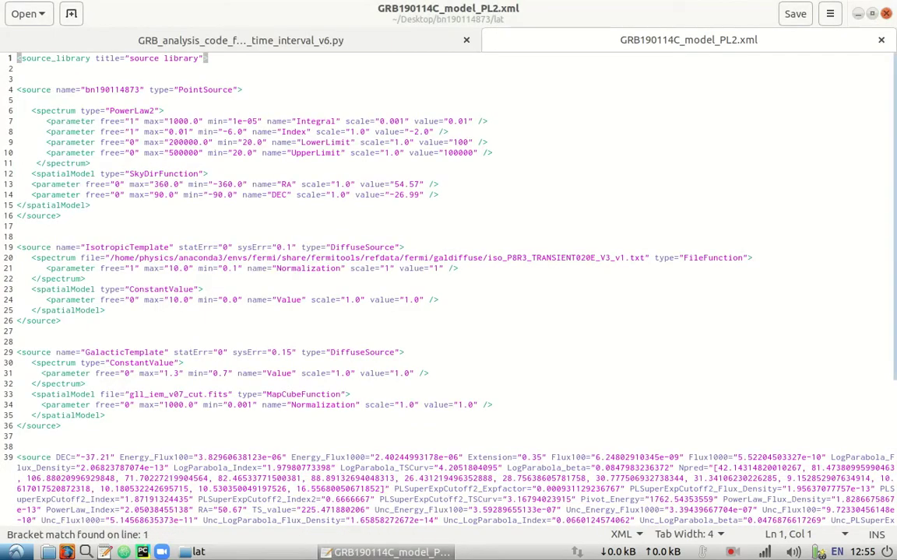
{"action": "left_click_drag", "start_coordinate": [96, 90], "coordinate": [86, 90]}
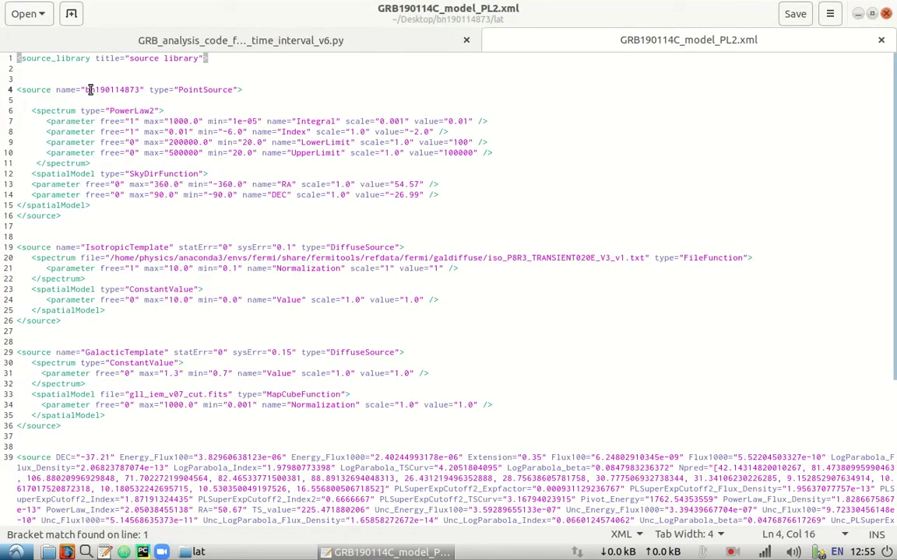
{"action": "type", "text": "GRB"}
{"action": "key", "text": "Right"}
{"action": "key", "text": "Right"}
{"action": "key", "text": "Right"}
{"action": "key", "text": "Right"}
{"action": "key", "text": "Right"}
{"action": "key", "text": "Right"}
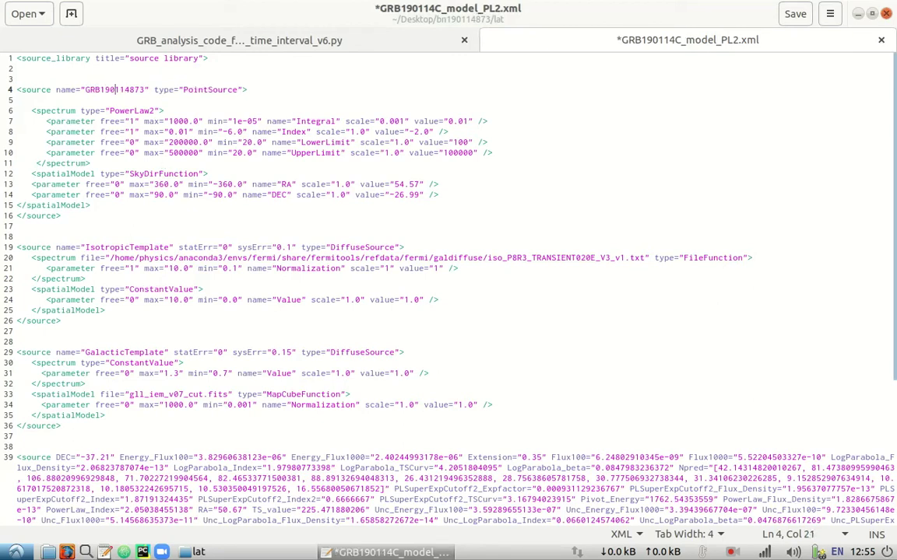
{"action": "key", "text": "shift+Right"}
{"action": "key", "text": "shift+Right"}
{"action": "key", "text": "shift+Right"}
{"action": "type", "text": "C"}
Check the source position values RA 54.57 and DEC -26.99.
{"action": "left_click", "coordinate": [134, 143]}
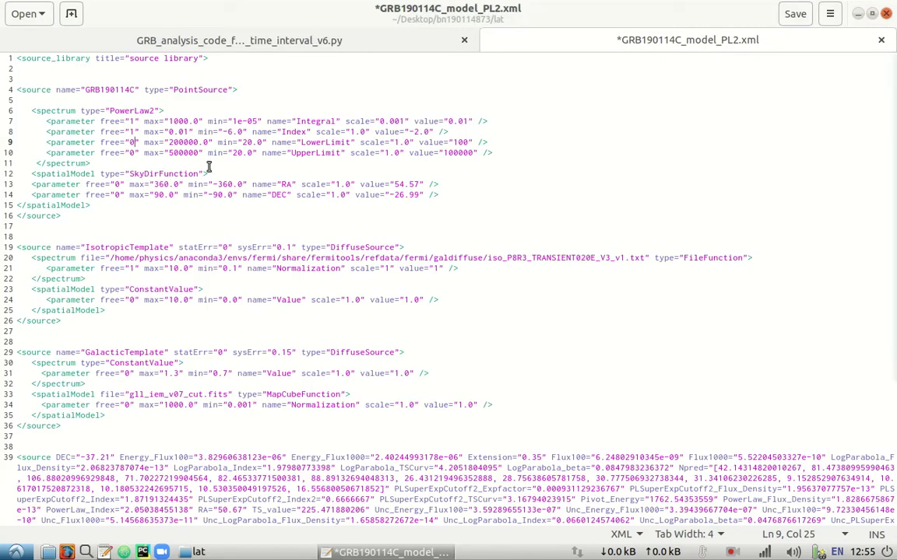
{"action": "left_click_drag", "start_coordinate": [393, 186], "coordinate": [419, 194]}
{"action": "key", "text": "shift+Right"}
{"action": "key", "text": "shift+Right"}
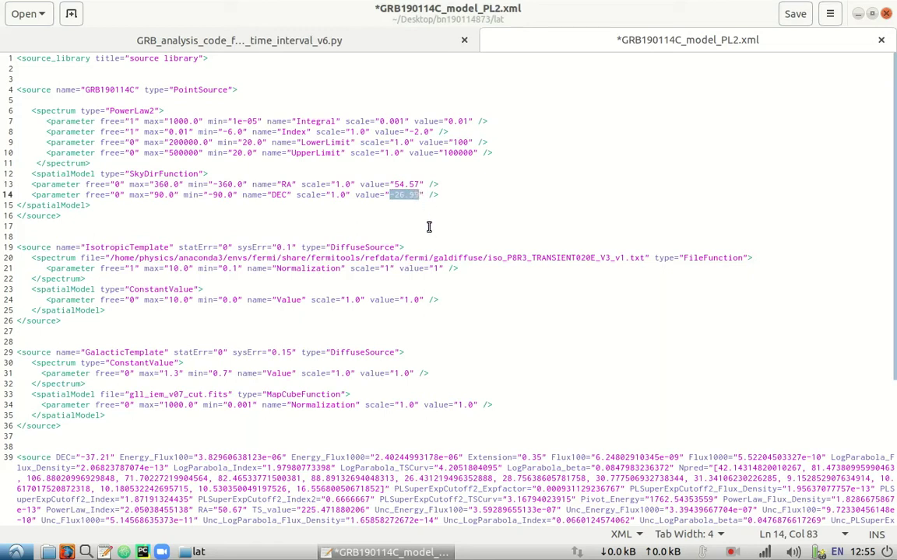
{"action": "left_click", "coordinate": [420, 225]}
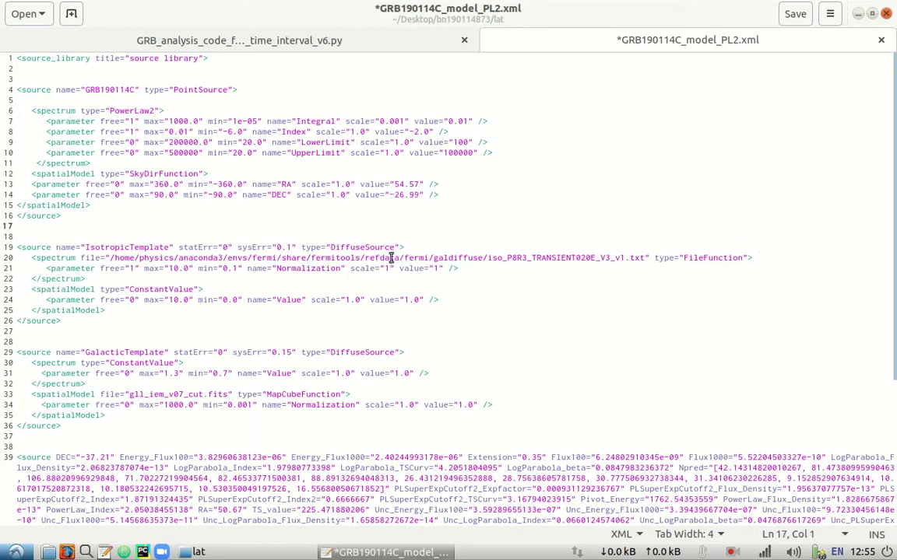
{"action": "left_click", "coordinate": [353, 216]}
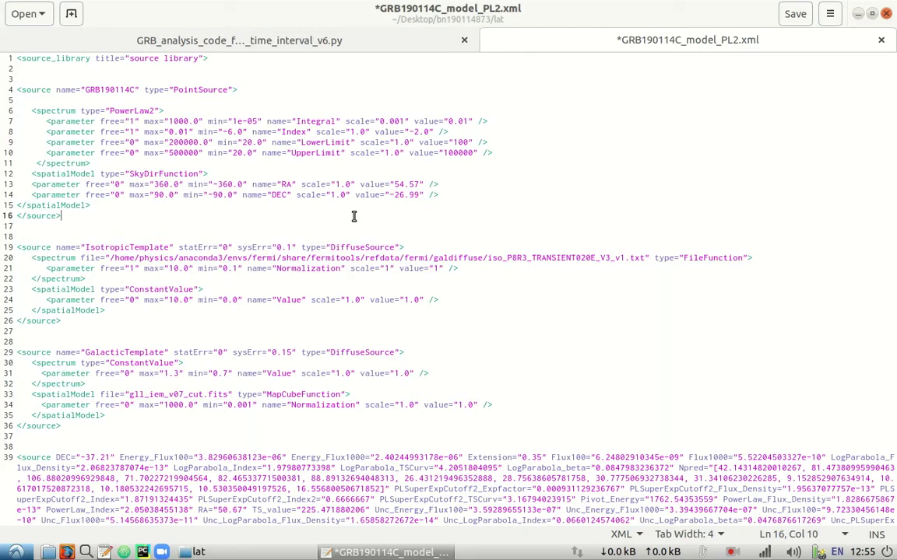
Save the XML model and change the script's GRB name from 090227B to '190114C'.
{"action": "key", "text": "ctrl+s"}
{"action": "left_click", "coordinate": [317, 40]}
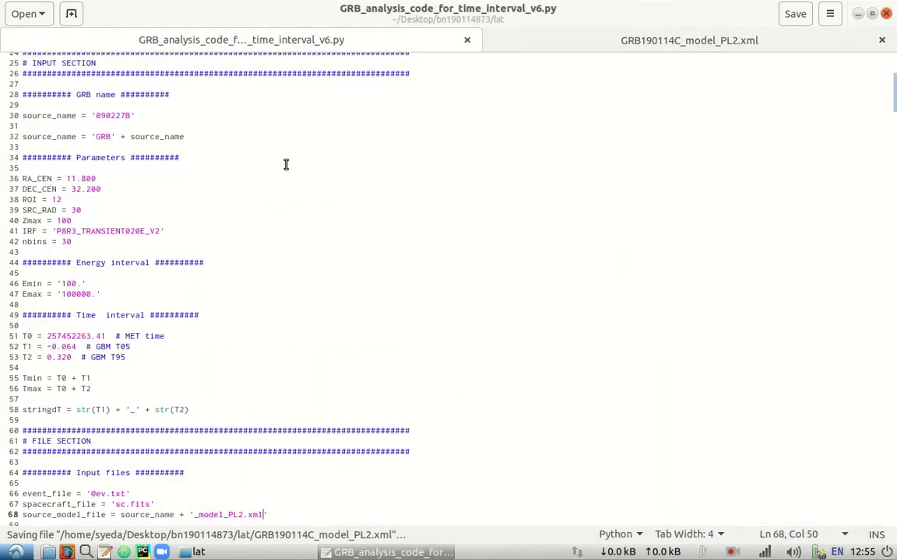
{"action": "double_click", "coordinate": [121, 116]}
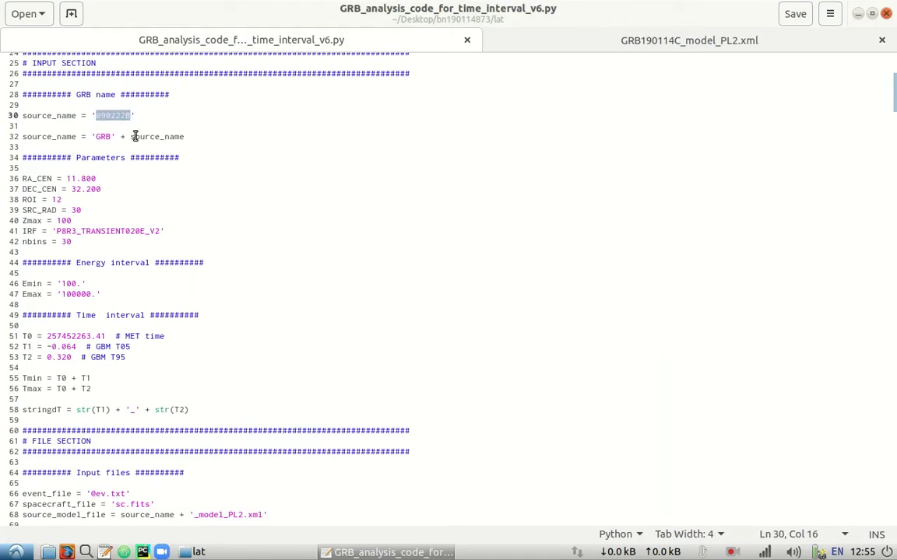
{"action": "type", "text": "19"}
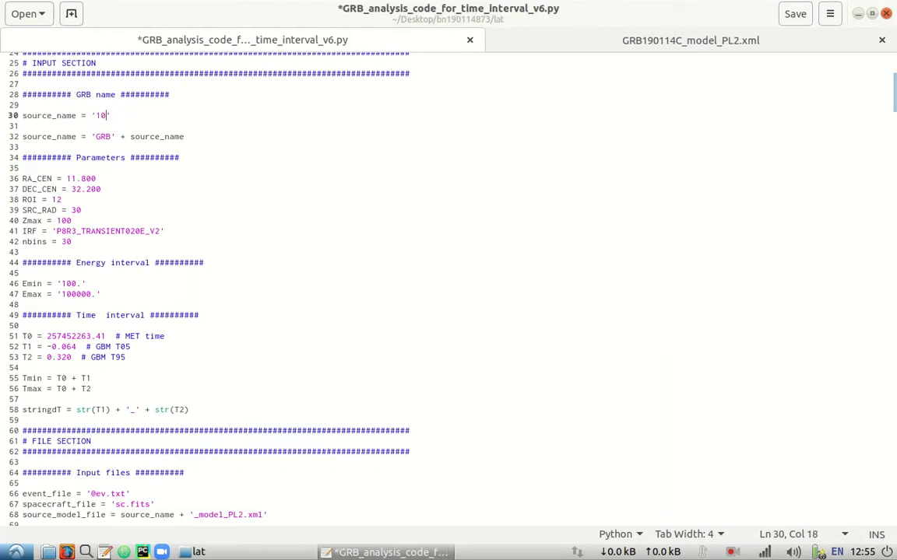
{"action": "key", "text": "BackSpace"}
{"action": "type", "text": "90114C"}
Set RA_CEN to 54.57 and DEC_CEN to -26.99 in the analysis script.
{"action": "left_click_drag", "start_coordinate": [96, 179], "coordinate": [81, 178]}
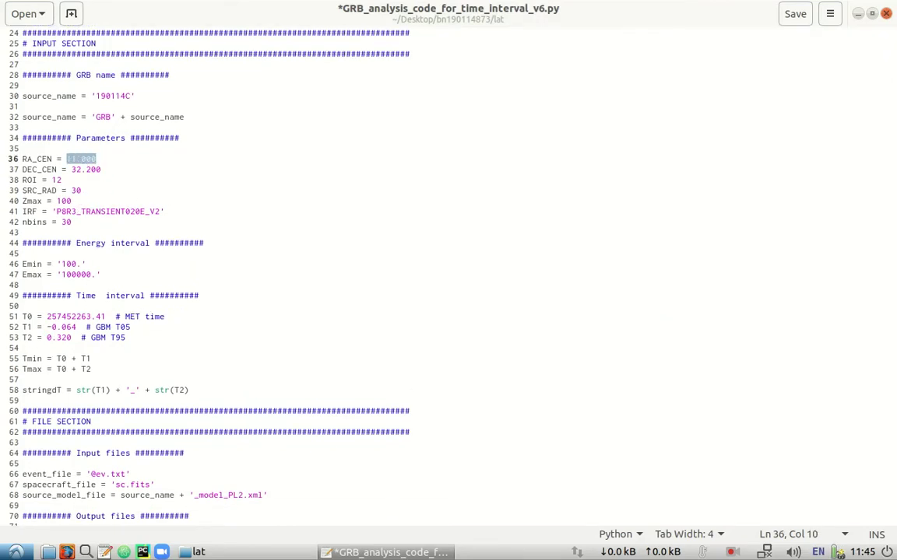
{"action": "type", "text": "54.57"}
{"action": "key", "text": "Down"}
{"action": "key", "text": "End"}
{"action": "key", "text": "shift+Left"}
{"action": "key", "text": "shift+Left"}
{"action": "key", "text": "shift+Left"}
{"action": "key", "text": "shift+Left"}
{"action": "key", "text": "shift+Left"}
{"action": "key", "text": "shift+Left"}
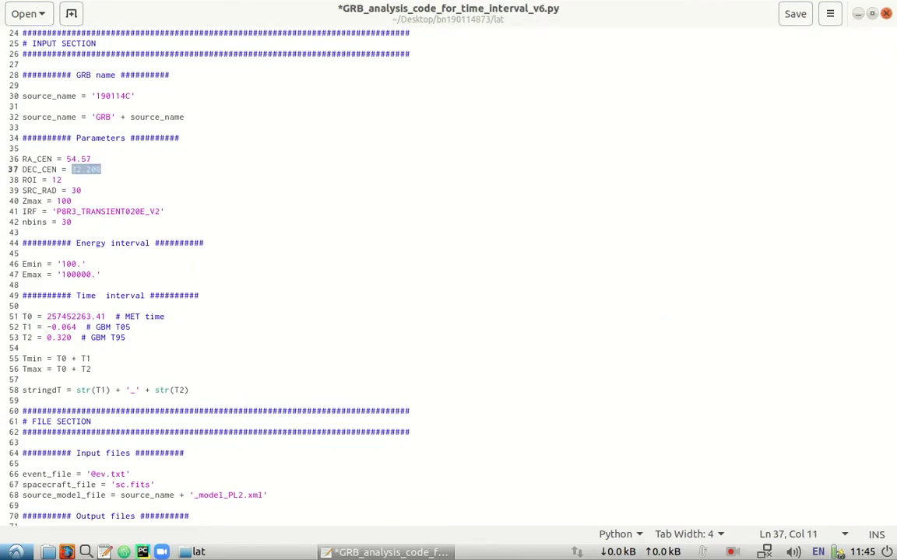
{"action": "type", "text": "-26.99"}
Change the ROI value's last digit to 0 and set Zmax to 105.
{"action": "key", "text": "Down"}
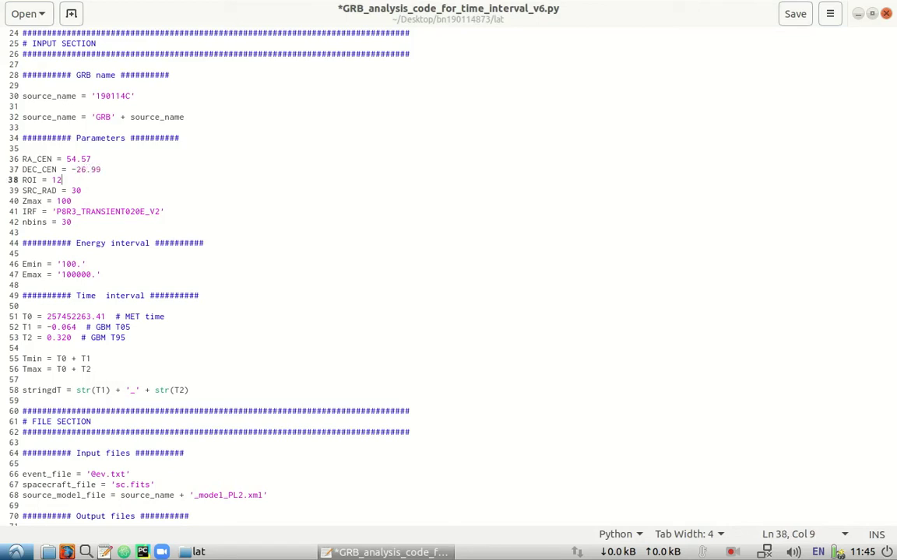
{"action": "key", "text": "shift+Left"}
{"action": "type", "text": "0"}
{"action": "key", "text": "Down"}
{"action": "key", "text": "Down"}
{"action": "key", "text": "End"}
{"action": "key", "text": "shift+Left"}
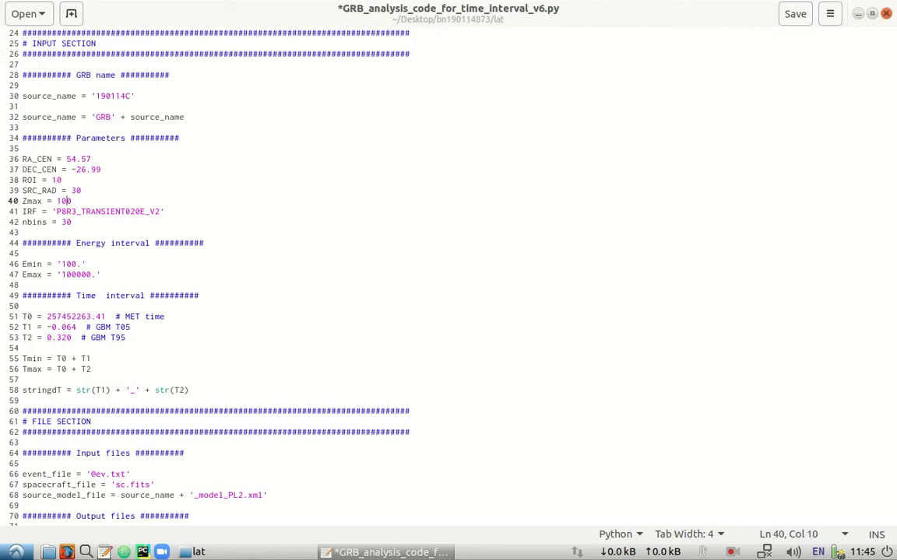
{"action": "type", "text": "5"}
{"action": "key", "text": "Down"}
{"action": "key", "text": "Down"}
{"action": "key", "text": "Down"}
{"action": "key", "text": "Down"}
{"action": "key", "text": "Down"}
{"action": "key", "text": "Down"}
{"action": "key", "text": "Down"}
{"action": "key", "text": "Down"}
{"action": "key", "text": "Down"}
{"action": "key", "text": "Down"}
{"action": "key", "text": "Down"}
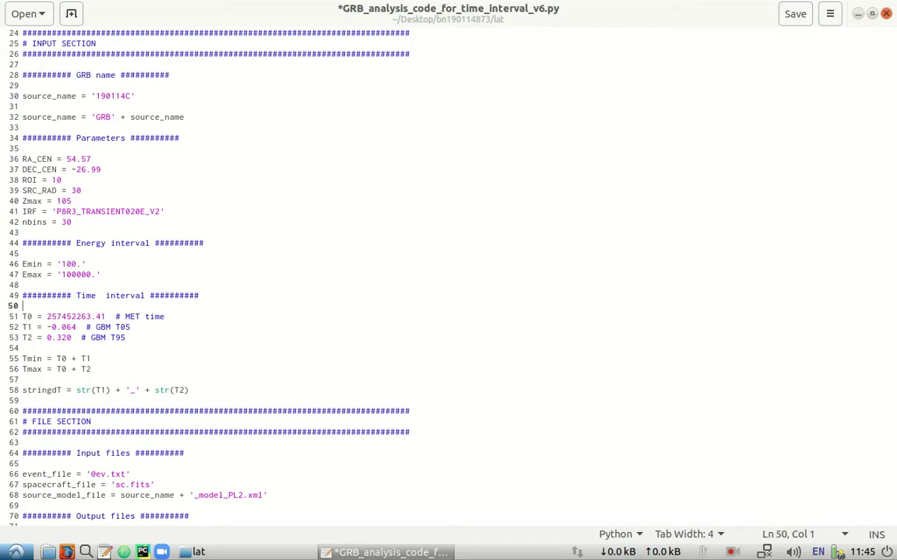
Set T0 to 569192227.625898, T1 to 0.704 and T2 to 117.058.
{"action": "key", "text": "Right"}
{"action": "key", "text": "Right"}
{"action": "key", "text": "Right"}
{"action": "key", "text": "shift+Right"}
{"action": "key", "text": "shift+Right"}
{"action": "key", "text": "shift+Right"}
{"action": "key", "text": "shift+Right"}
{"action": "key", "text": "shift+Right"}
{"action": "key", "text": "shift+Right"}
{"action": "key", "text": "shift+Right"}
{"action": "key", "text": "shift+Right"}
{"action": "key", "text": "shift+Right"}
{"action": "key", "text": "shift+Right"}
{"action": "key", "text": "shift+Right"}
{"action": "key", "text": "shift+Right"}
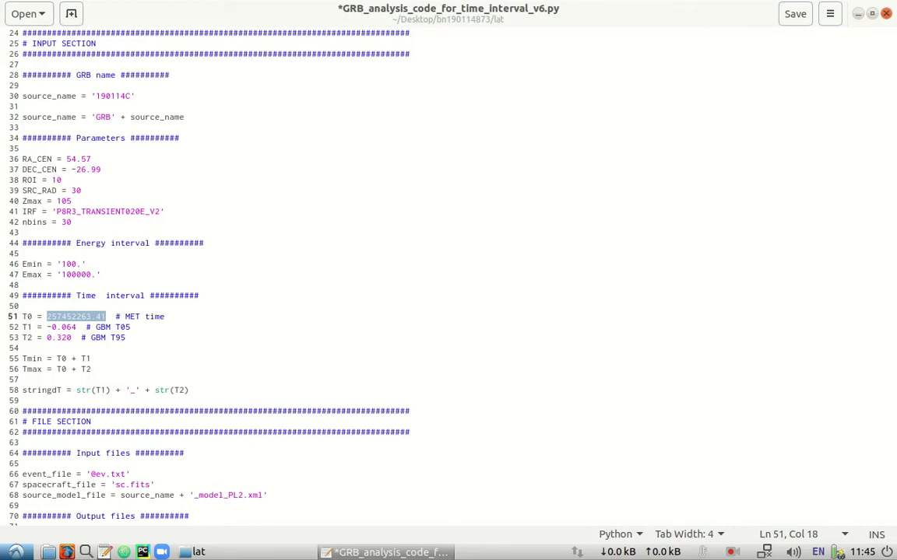
{"action": "type", "text": "569192227.625898"}
{"action": "left_click_drag", "start_coordinate": [47, 327], "coordinate": [76, 327]}
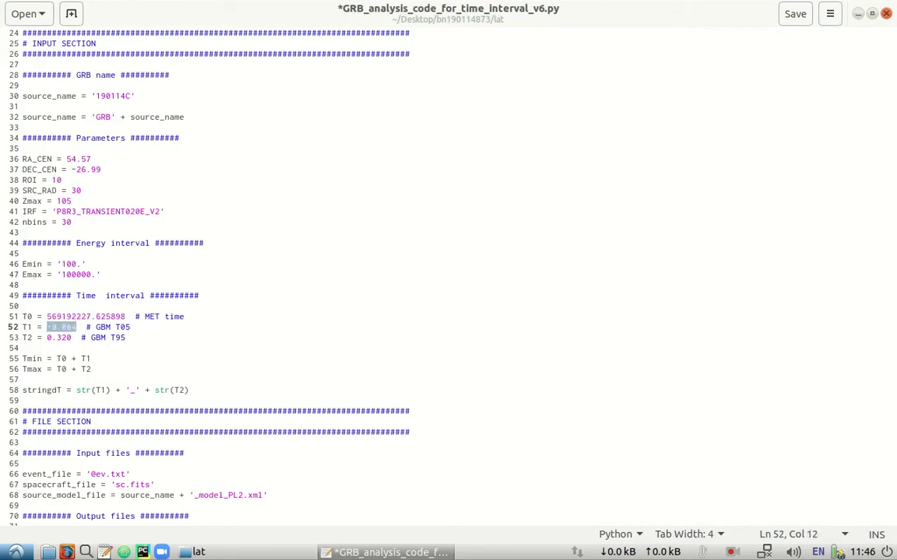
{"action": "type", "text": "0."}
{"action": "type", "text": "704"}
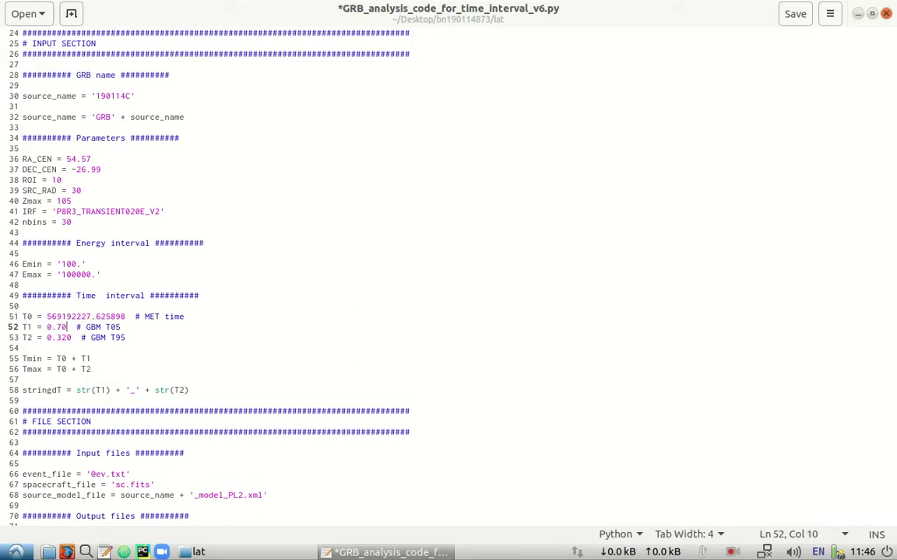
{"action": "key", "text": "Down"}
{"action": "key", "text": "shift+Left"}
{"action": "key", "text": "shift+Left"}
{"action": "key", "text": "shift+Left"}
{"action": "key", "text": "shift+Left"}
{"action": "key", "text": "shift+Left"}
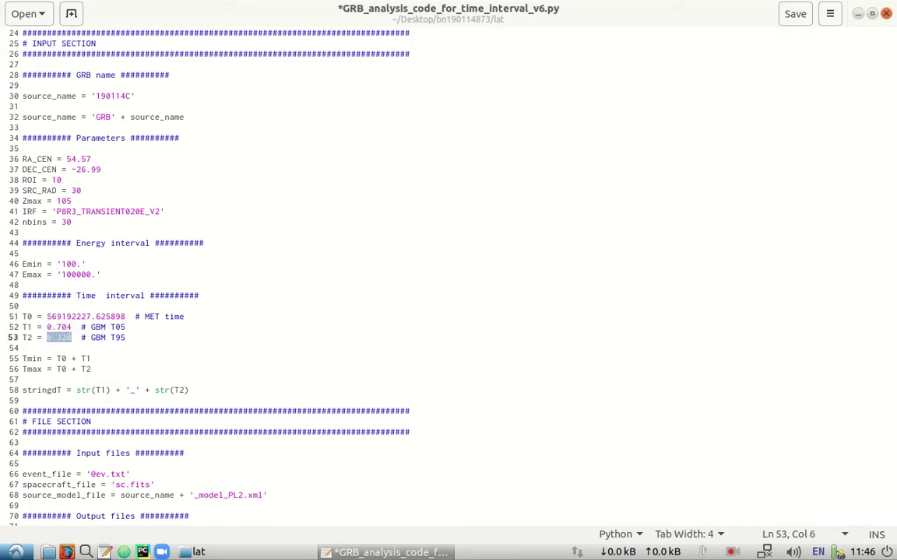
{"action": "type", "text": "117.058"}
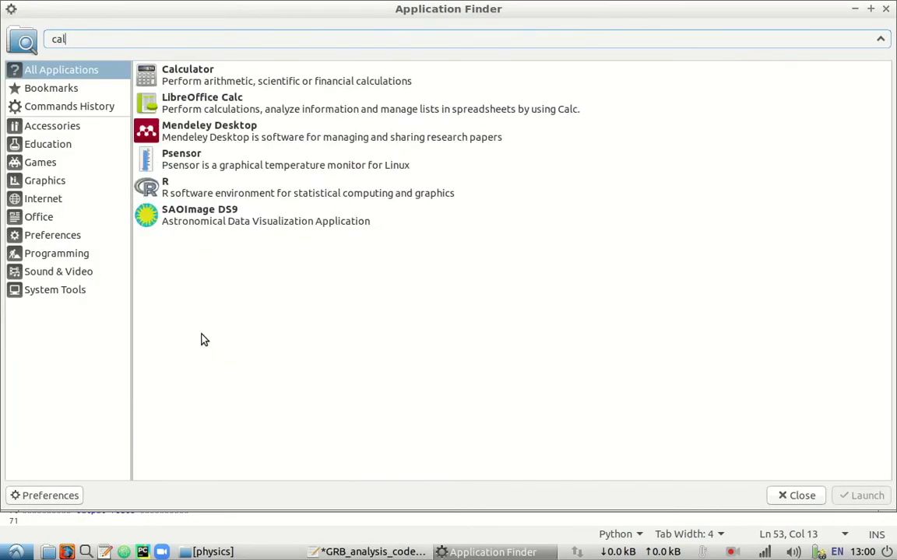
{"action": "type", "text": "u"}
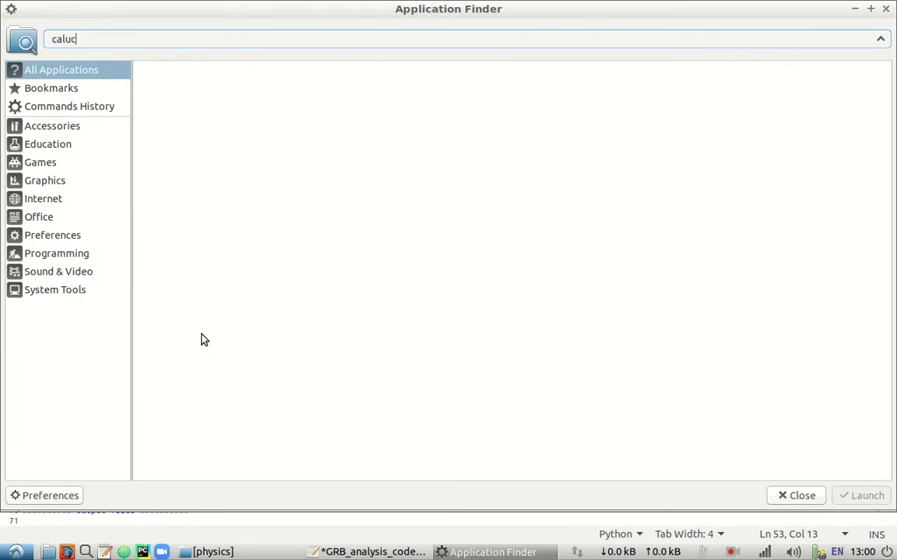
{"action": "key", "text": "BackSpace"}
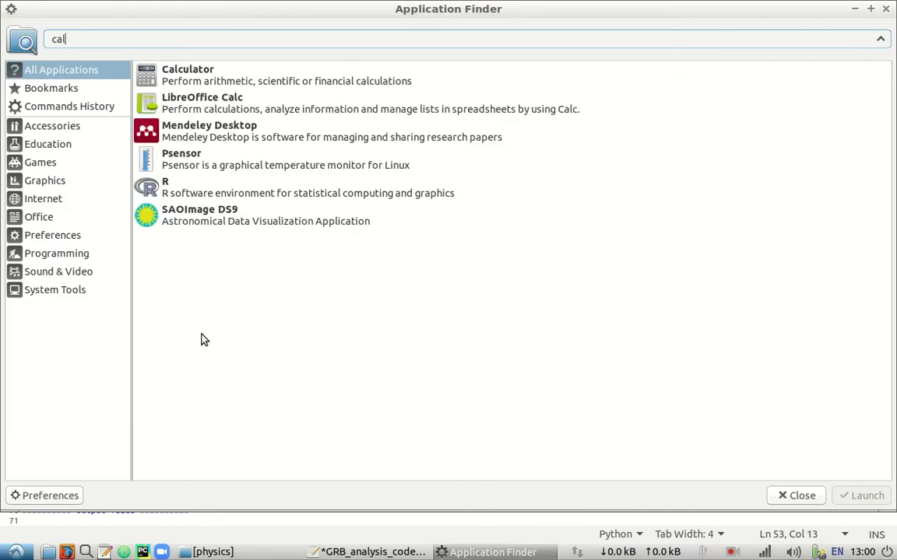
{"action": "key", "text": "Down"}
{"action": "key", "text": "Return"}
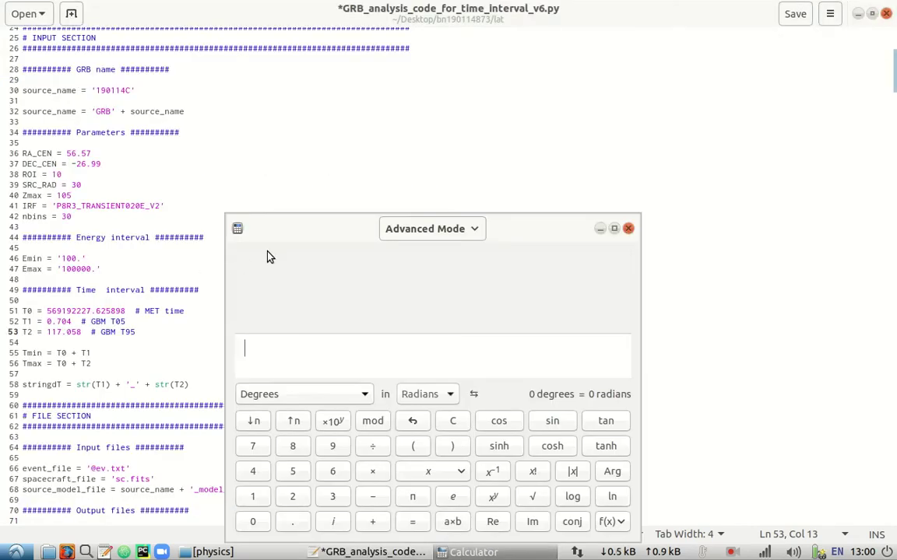
{"action": "type", "text": "0"}
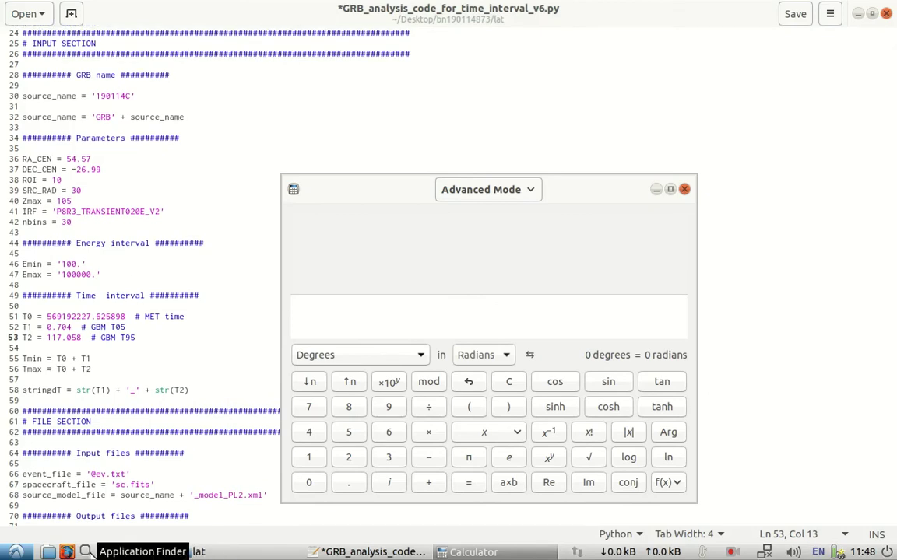
{"action": "type", "text": ".7"}
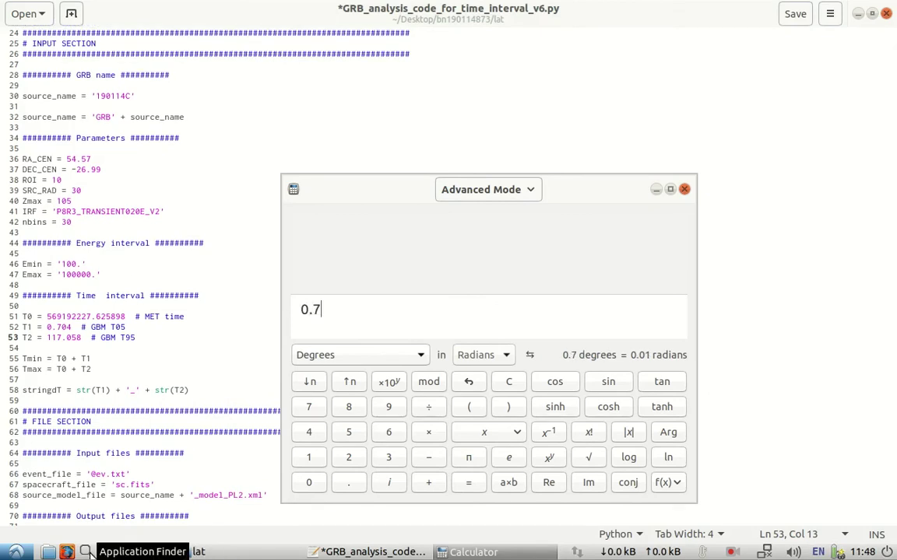
{"action": "type", "text": "04/0.064"}
{"action": "key", "text": "Return"}
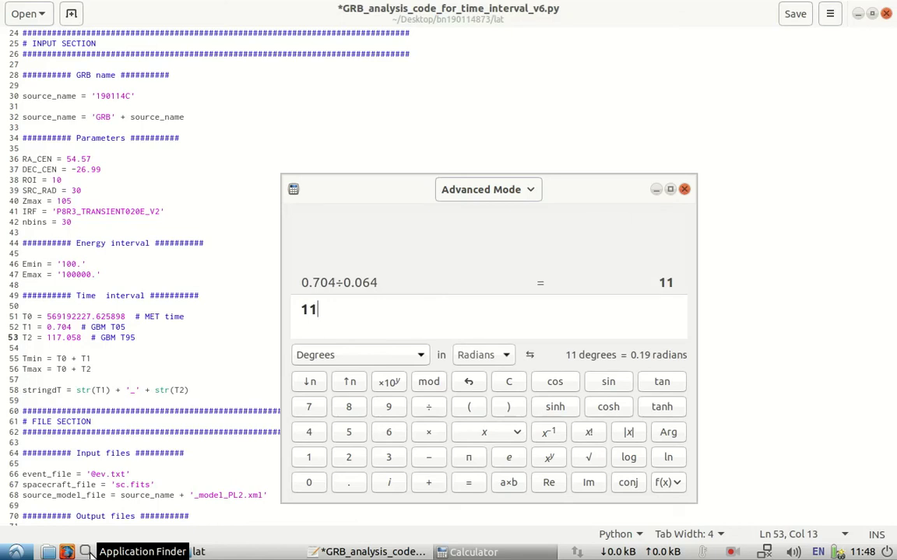
{"action": "key", "text": "BackSpace"}
{"action": "key", "text": "BackSpace"}
{"action": "type", "text": "."}
{"action": "key", "text": "BackSpace"}
{"action": "key", "text": "BackSpace"}
{"action": "type", "text": "17"}
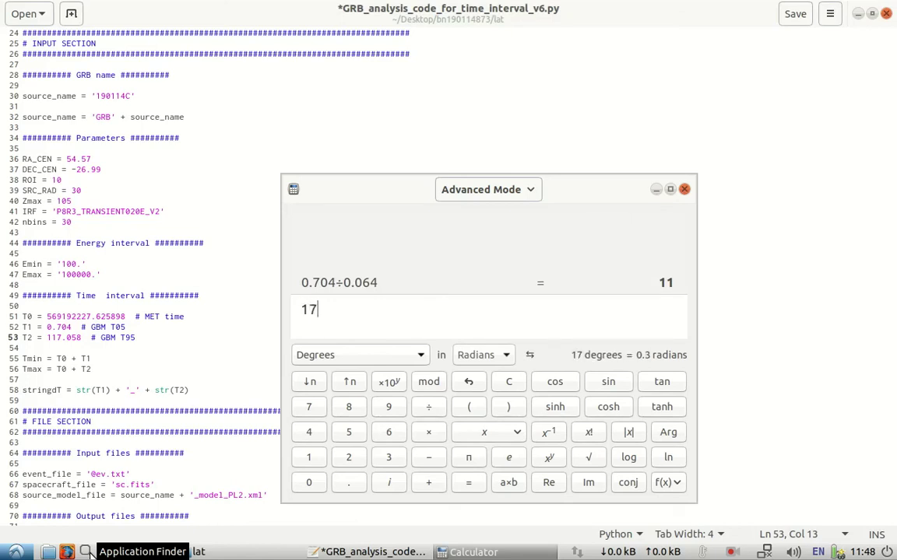
{"action": "key", "text": "BackSpace"}
{"action": "type", "text": "17.0"}
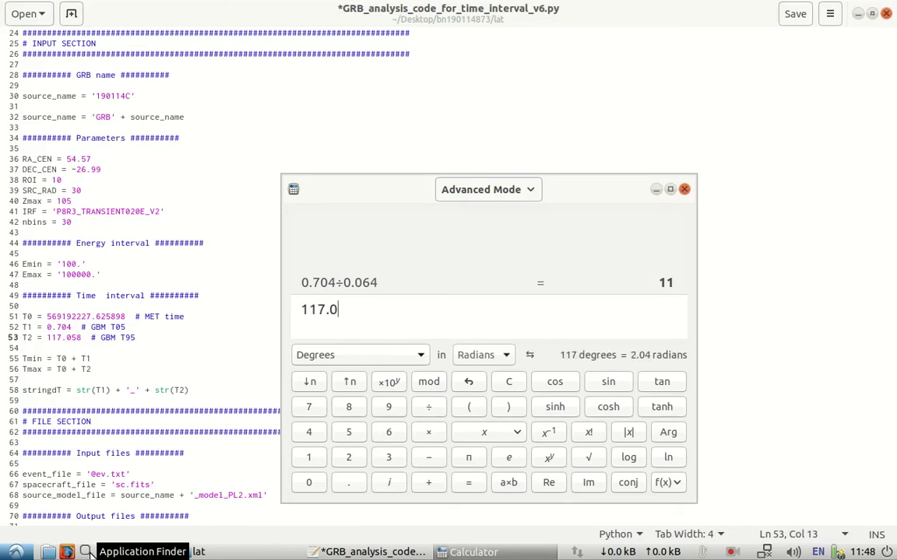
{"action": "type", "text": "58"}
{"action": "type", "text": "/0.064"}
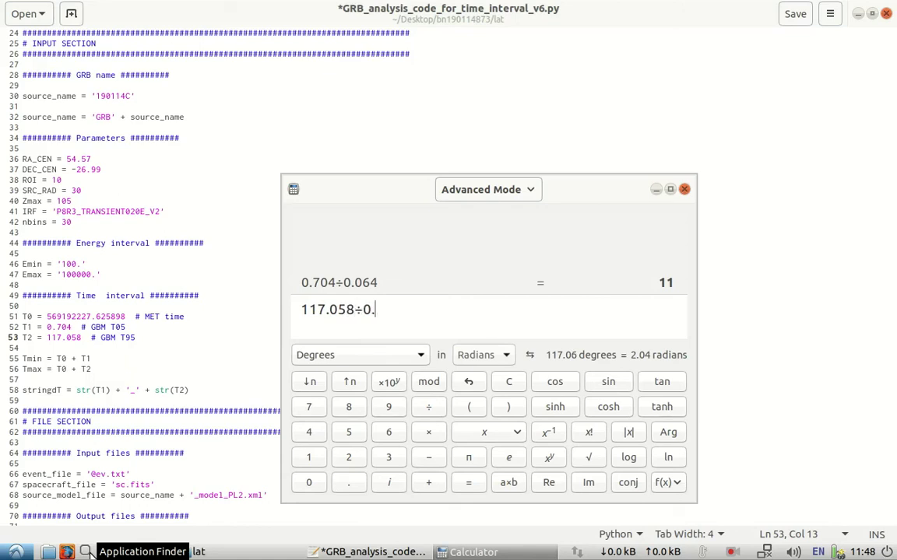
{"action": "key", "text": "Return"}
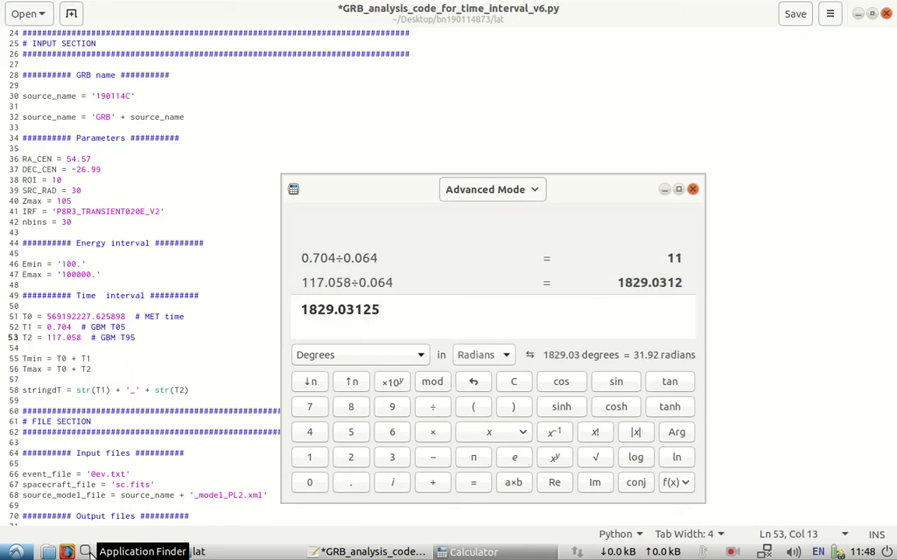
{"action": "key", "text": "Escape"}
{"action": "type", "text": "1829"}
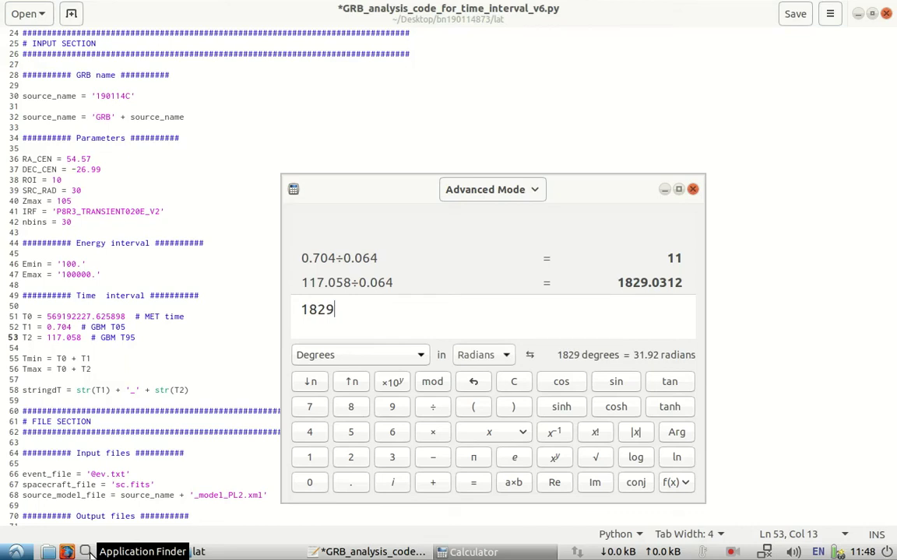
{"action": "type", "text": "*0.064"}
{"action": "key", "text": "Return"}
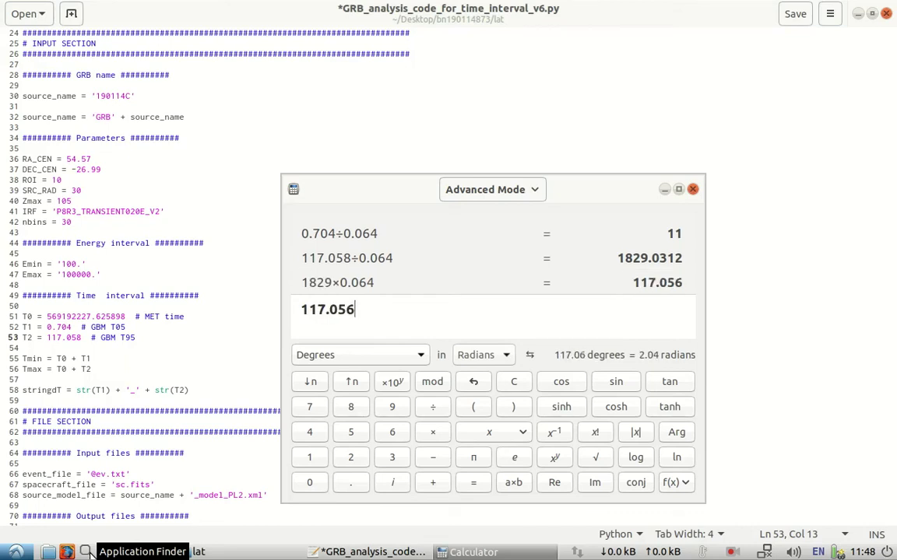
{"action": "key", "text": "ctrl+a"}
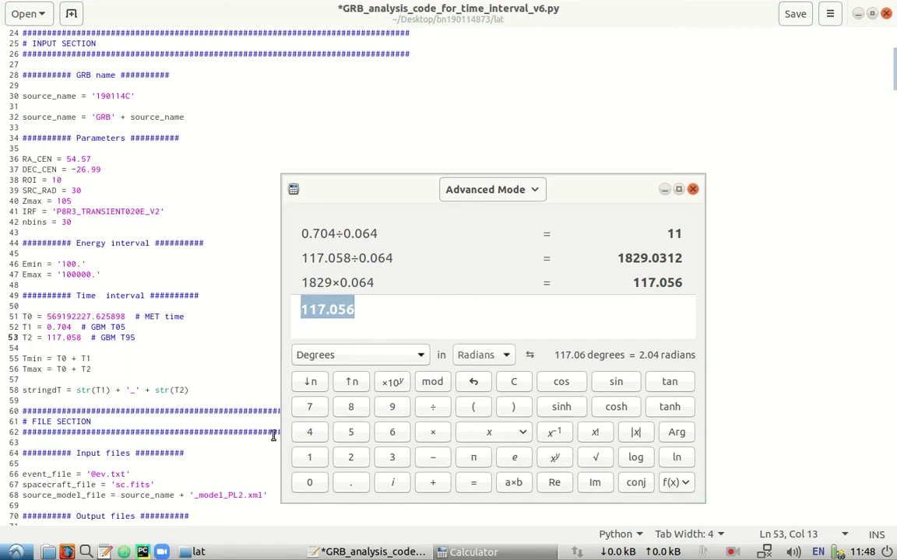
{"action": "key", "text": "ctrl+q"}
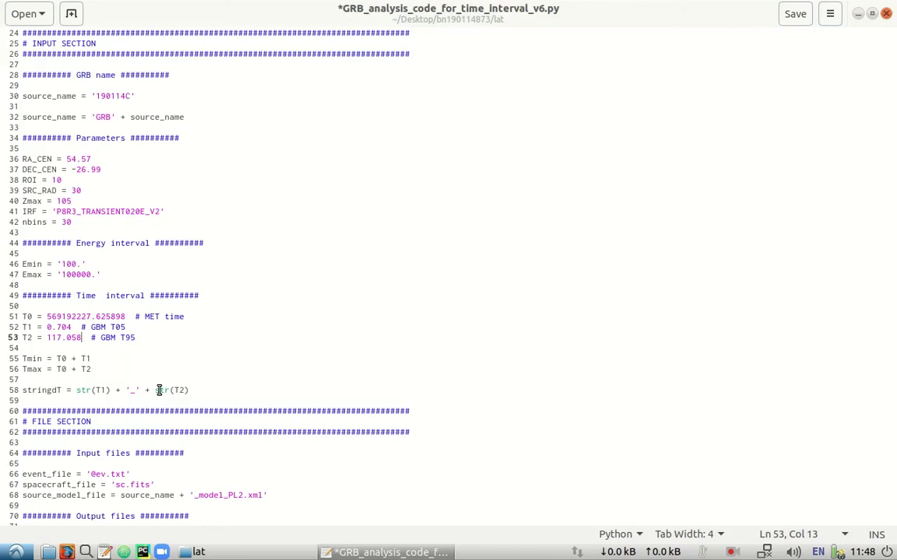
Correct T2 to 117.056 and check the event_file ev.txt and spacecraft_file sc.fits entries.
{"action": "key", "text": "shift+Left"}
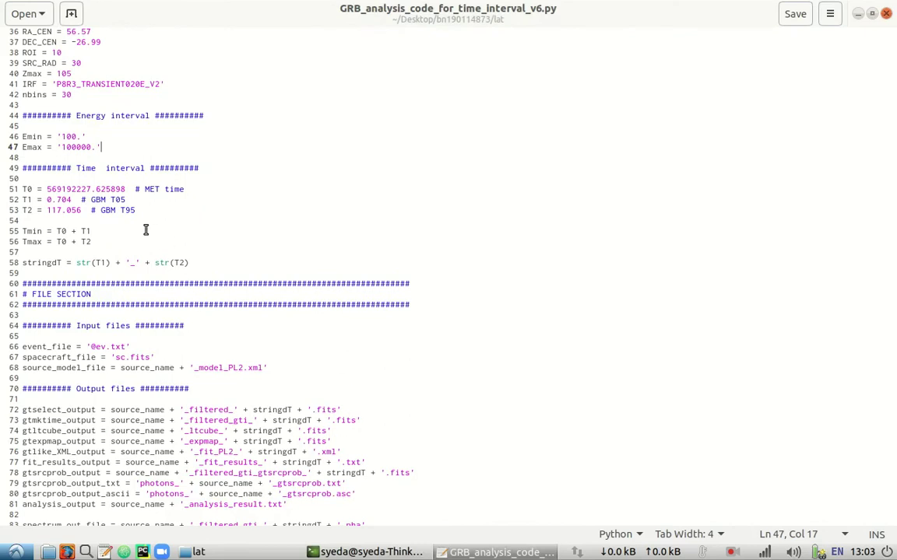
{"action": "left_click", "coordinate": [152, 352]}
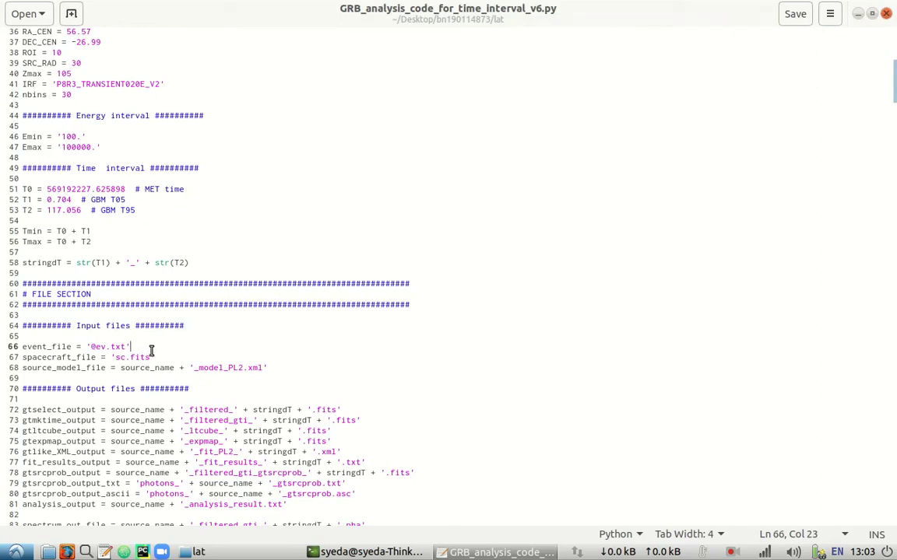
{"action": "key", "text": "Left"}
{"action": "key", "text": "Left"}
{"action": "key", "text": "Left"}
{"action": "key", "text": "Left"}
{"action": "key", "text": "Left"}
{"action": "key", "text": "Left"}
{"action": "key", "text": "Left"}
{"action": "key", "text": "shift+Right"}
{"action": "key", "text": "shift+Right"}
{"action": "key", "text": "shift+Right"}
{"action": "key", "text": "shift+Right"}
{"action": "key", "text": "shift+Right"}
{"action": "key", "text": "shift+Right"}
{"action": "key", "text": "Down"}
{"action": "key", "text": "Left"}
{"action": "key", "text": "Left"}
{"action": "key", "text": "shift+Right"}
{"action": "key", "text": "shift+Right"}
{"action": "key", "text": "shift+Right"}
{"action": "key", "text": "shift+Left"}
{"action": "key", "text": "shift+Left"}
{"action": "left_click", "coordinate": [238, 358]}
From a terminal in the lat folder, write the EV file name into ev.txt with ls *_EV* > ev.txt.
{"action": "key", "text": "alt+Tab"}
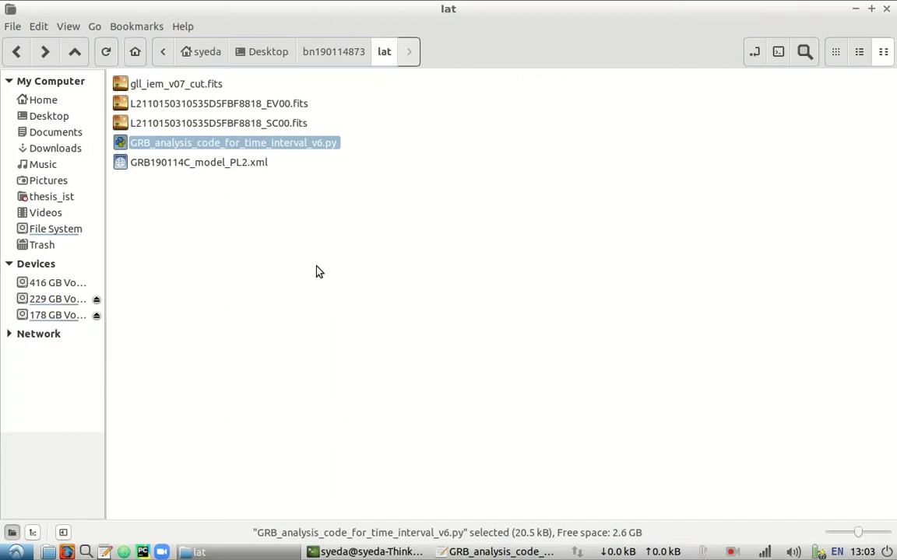
{"action": "right_click", "coordinate": [316, 269]}
{"action": "left_click", "coordinate": [387, 309]}
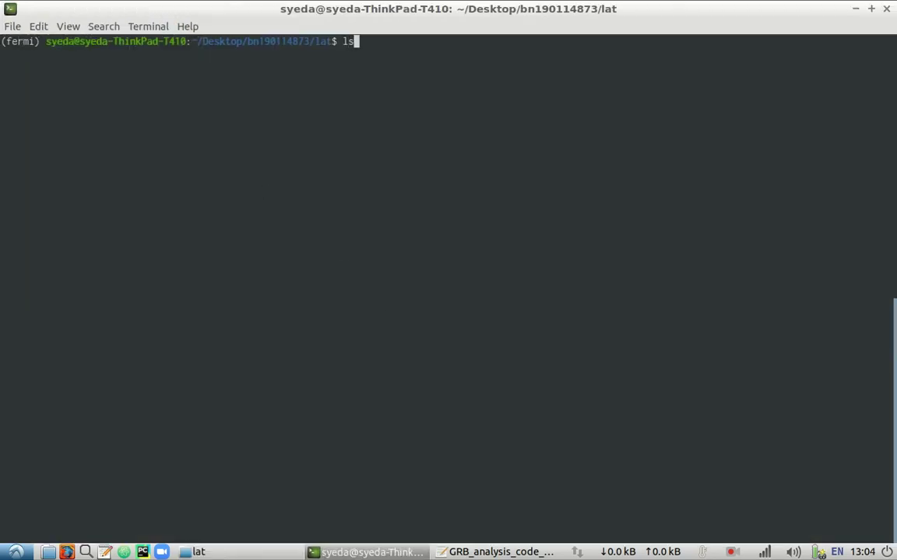
{"action": "type", "text": "s *_EV* > ev.txt"}
{"action": "key", "text": "Return"}
Open ev.txt in gedit to confirm it lists the EV00 event file, then close it.
{"action": "key", "text": "alt+Tab"}
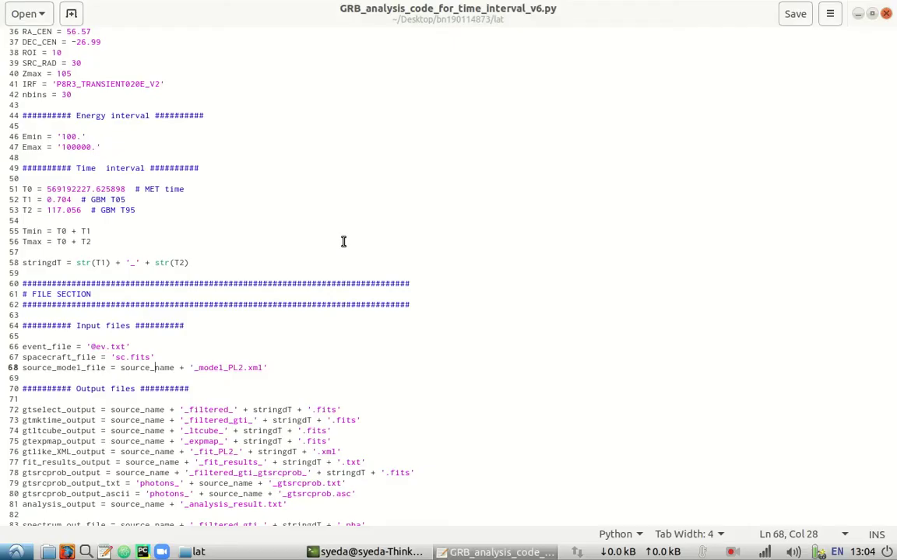
{"action": "key", "text": "alt+Tab"}
{"action": "key", "text": "Tab"}
{"action": "key", "text": "Up"}
{"action": "key", "text": "Up"}
{"action": "key", "text": "Up"}
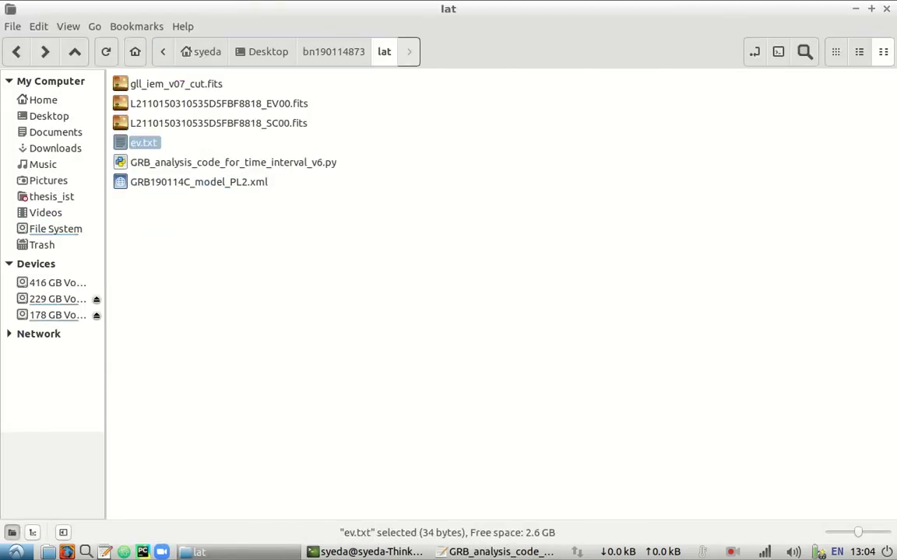
{"action": "key", "text": "Return"}
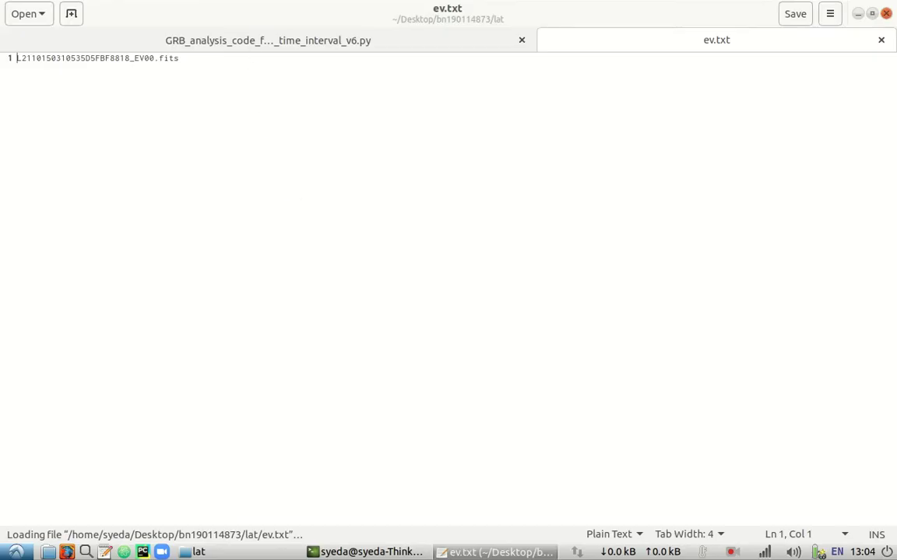
{"action": "left_click", "coordinate": [180, 61]}
{"action": "key", "text": "ctrl+w"}
Rename the SC00 spacecraft file to sc.fits.
{"action": "key", "text": "alt+Tab"}
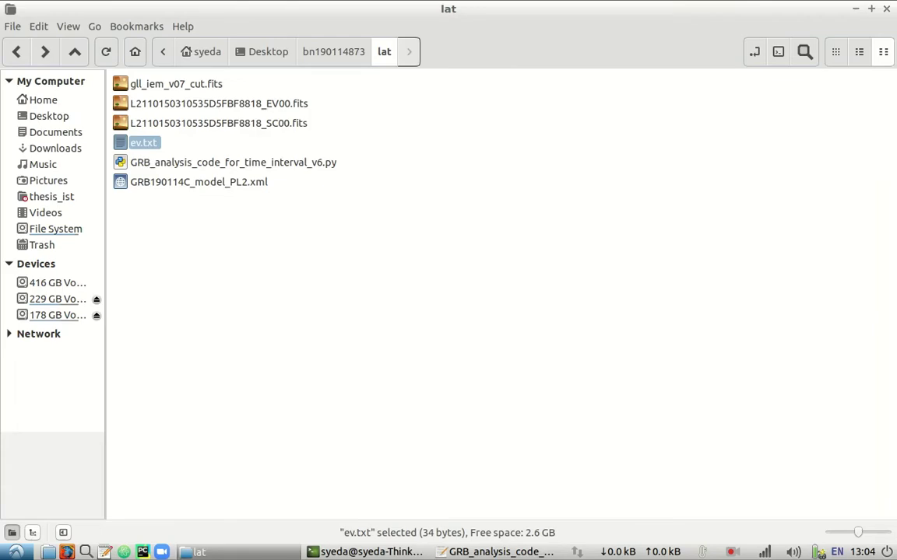
{"action": "key", "text": "Up"}
{"action": "key", "text": "F2"}
{"action": "type", "text": "sc.fits"}
{"action": "key", "text": "Return"}
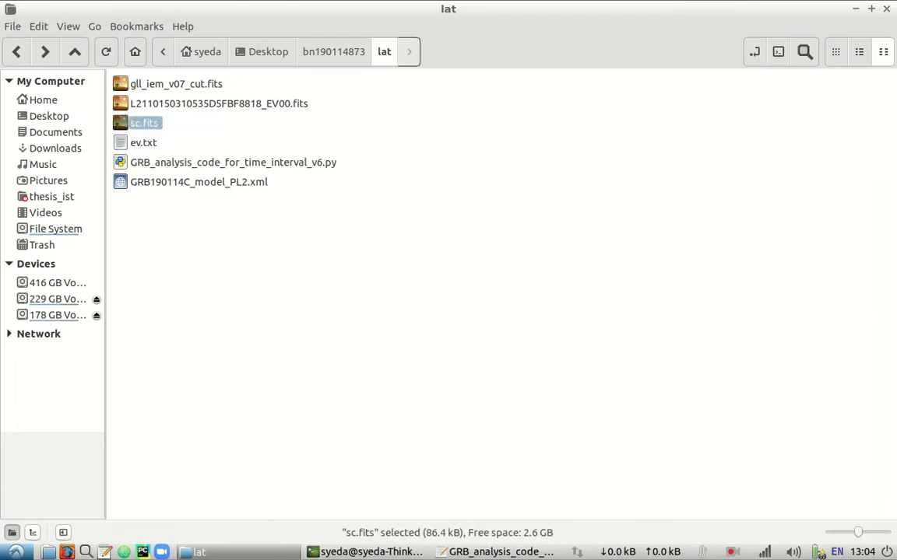
{"action": "key", "text": "alt+Tab"}
{"action": "key", "text": "alt+Tab"}
Run GRB_analysis_code_for_time_interval_v6.py with python in the terminal.
{"action": "key", "text": "ctrl+l"}
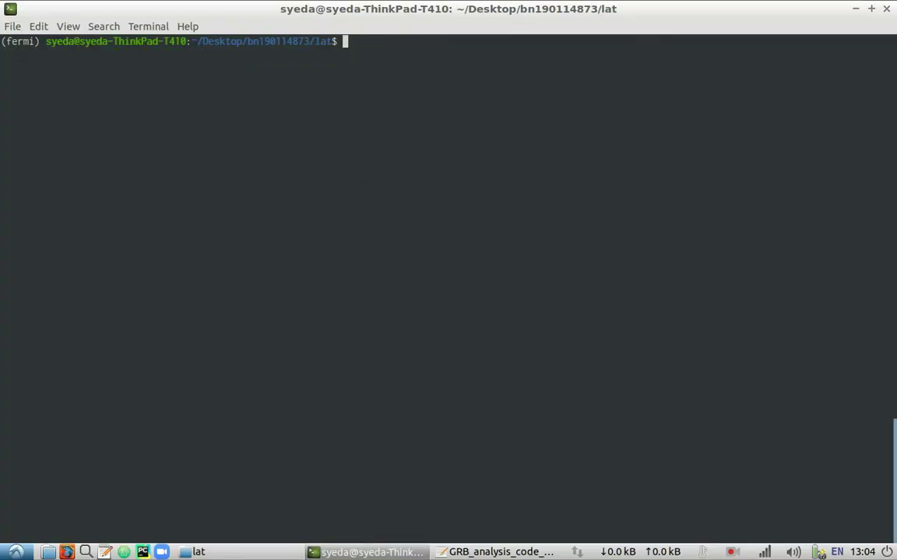
{"action": "type", "text": "python G"}
{"action": "key", "text": "Tab"}
{"action": "key", "text": "Return"}
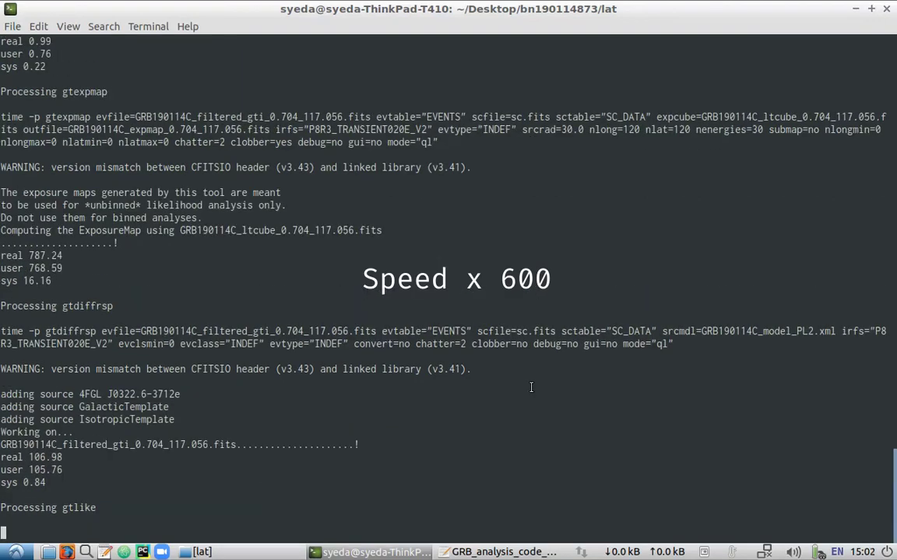
{"action": "key", "text": "q"}
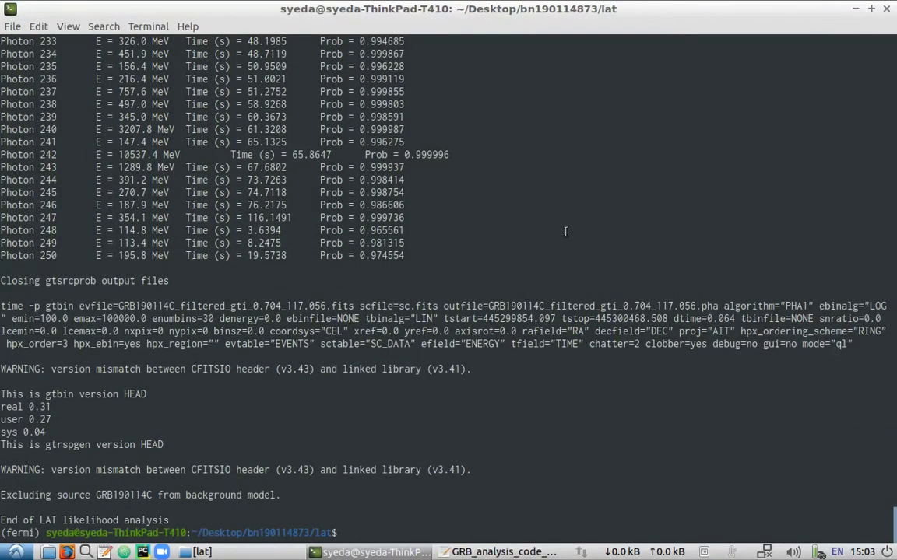